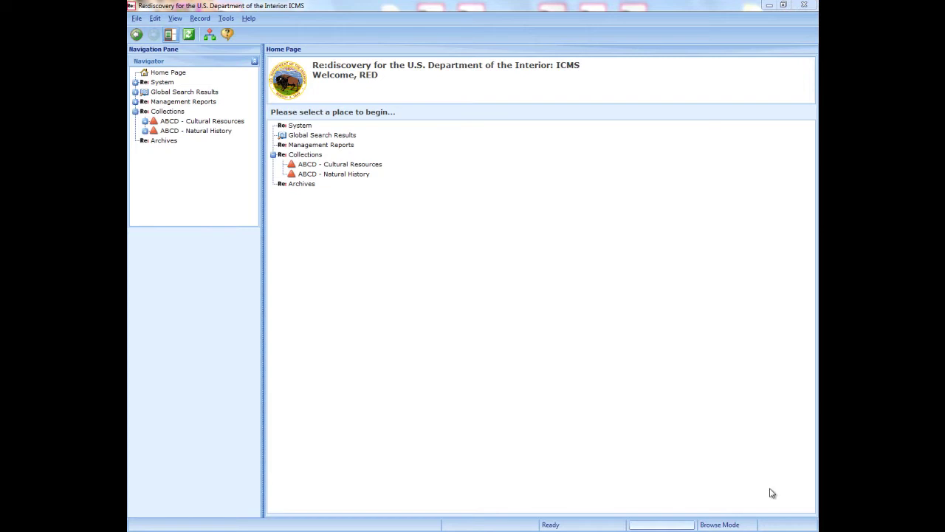
Open the system help and view the Defaults and Carry Over Fields topic under Data Entry and the Mass Updating Tools section.
{"action": "left_click", "coordinate": [252, 18]}
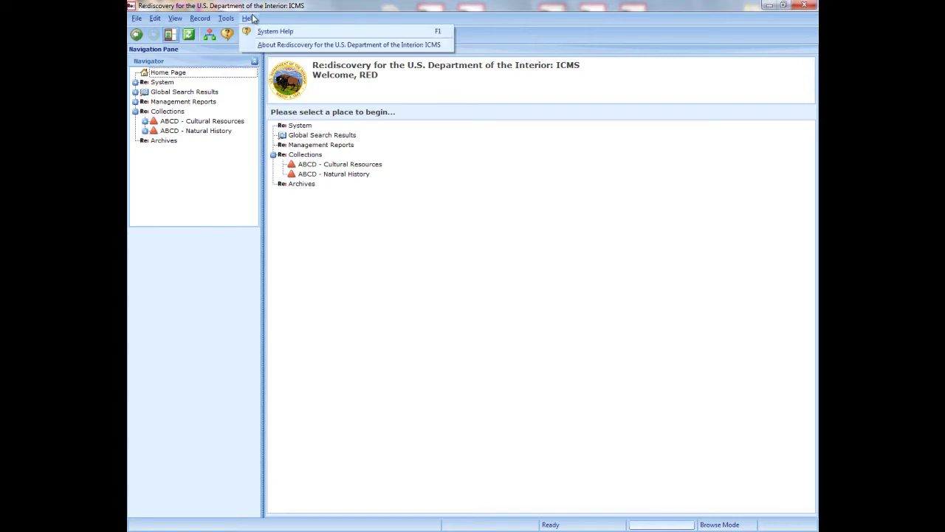
{"action": "left_click", "coordinate": [342, 35]}
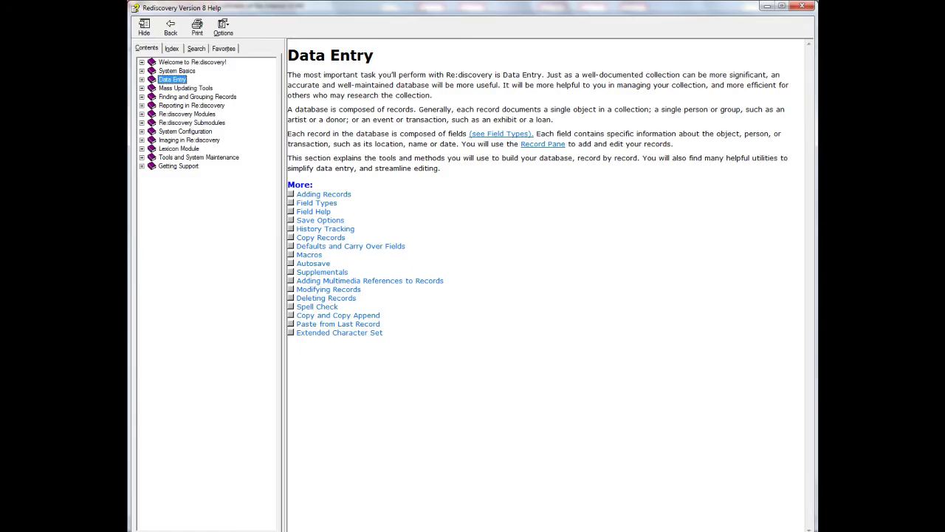
{"action": "left_click", "coordinate": [142, 80]}
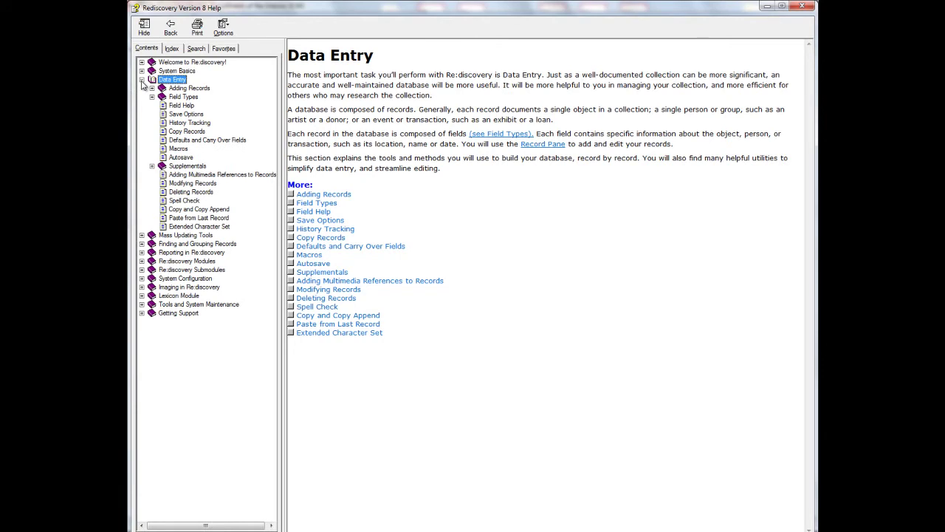
{"action": "left_click", "coordinate": [177, 141]}
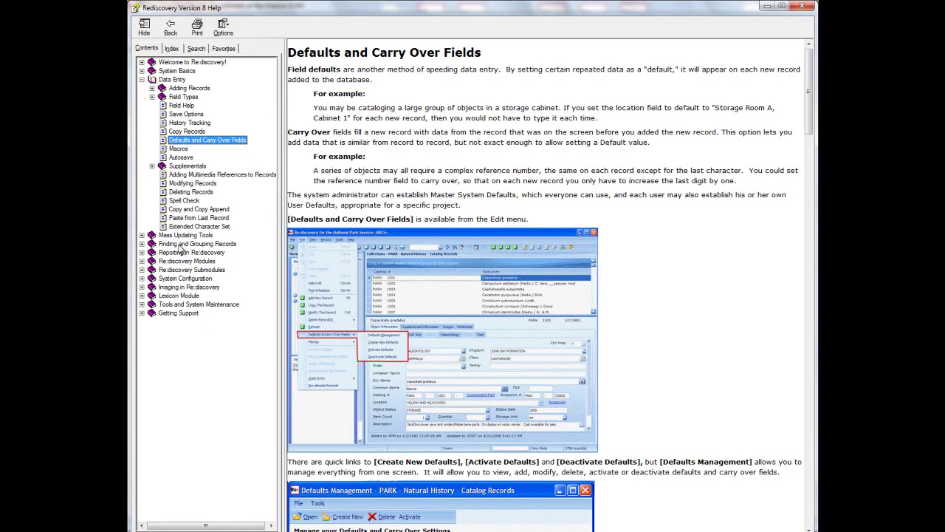
{"action": "left_click", "coordinate": [143, 237]}
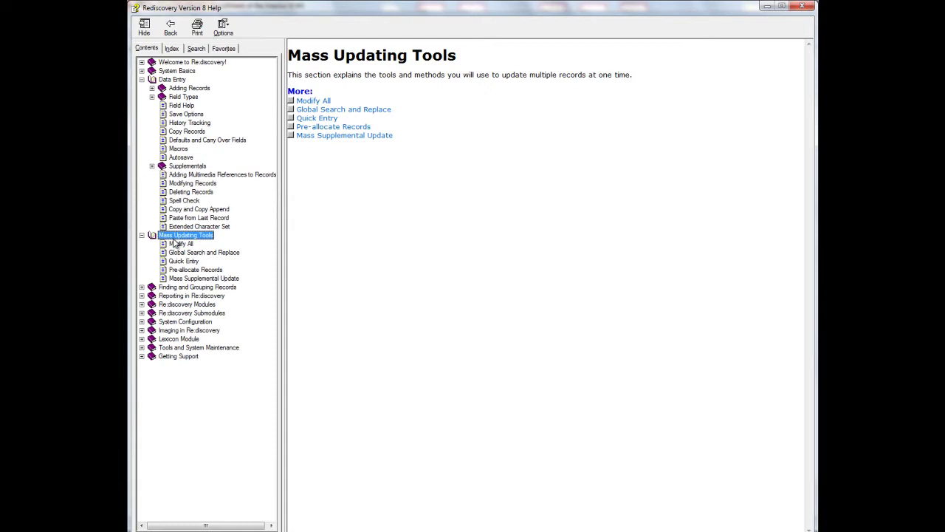
Look up "modify all" in the help index, view its topic, and close the help.
{"action": "left_click", "coordinate": [171, 49]}
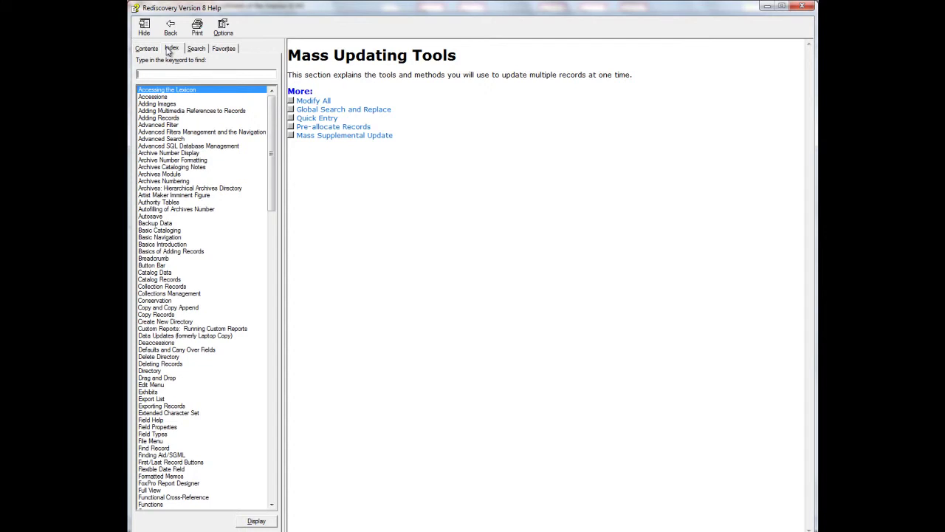
{"action": "type", "text": "modify all"}
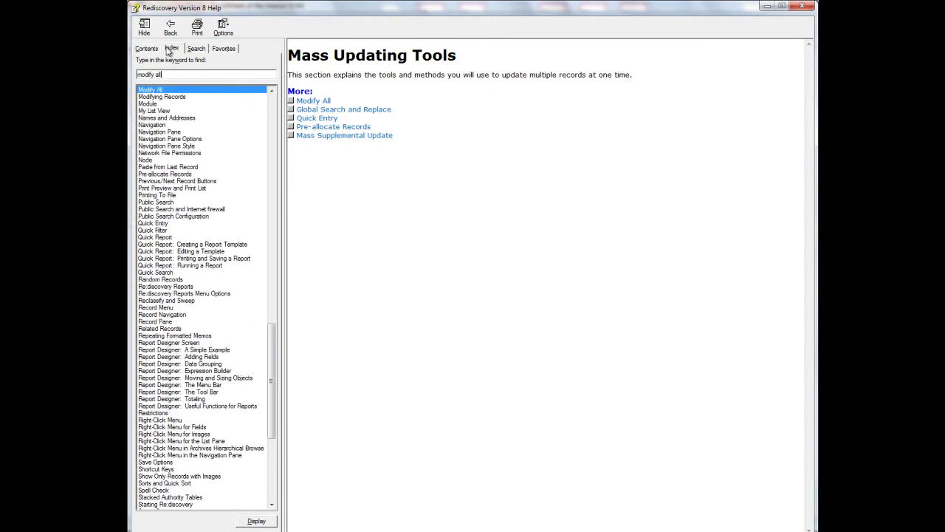
{"action": "key", "text": "Return"}
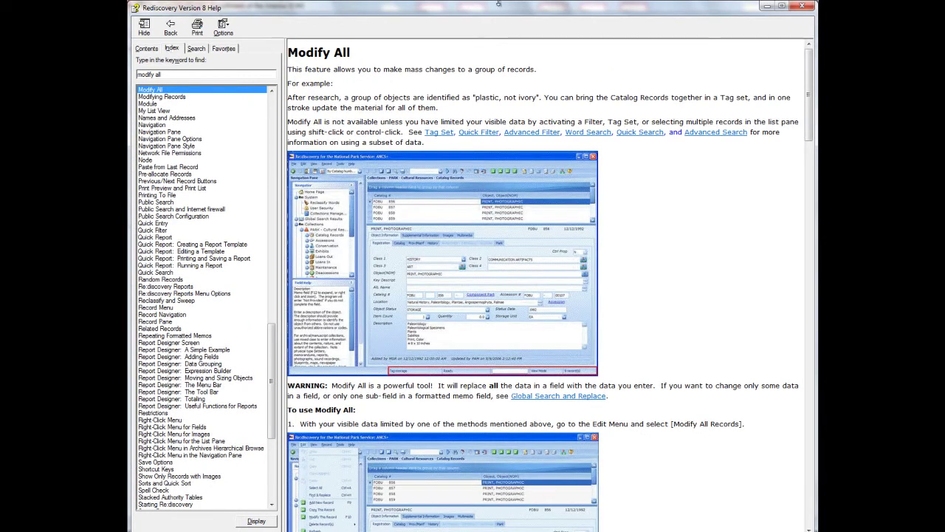
{"action": "left_click", "coordinate": [800, 7]}
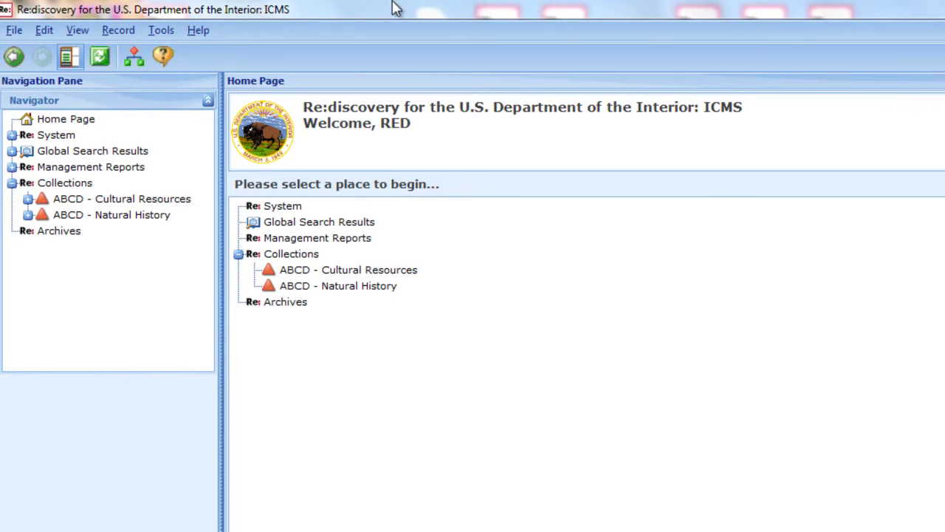
Open the Catalog Records of ABCD - Cultural Resources and select record ABCD.0000001.
{"action": "left_click", "coordinate": [27, 199]}
{"action": "left_click", "coordinate": [82, 216]}
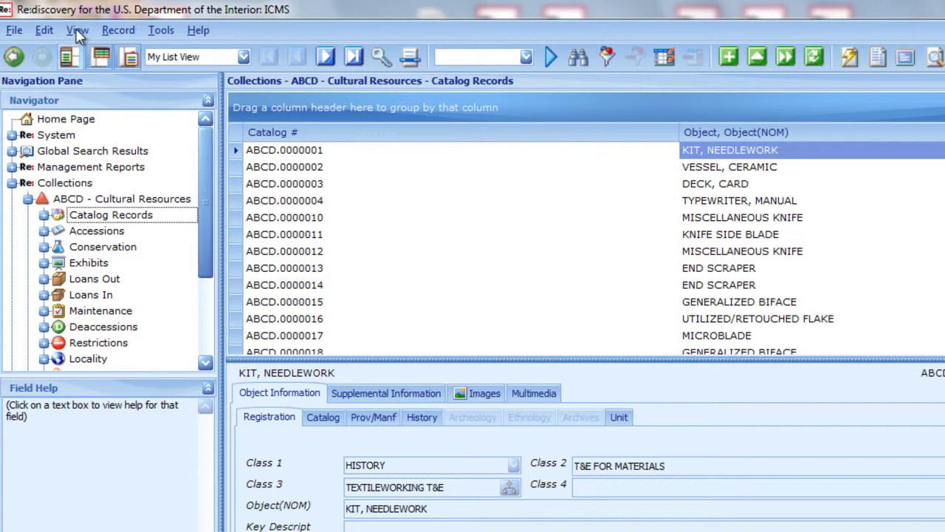
{"action": "left_click", "coordinate": [45, 32]}
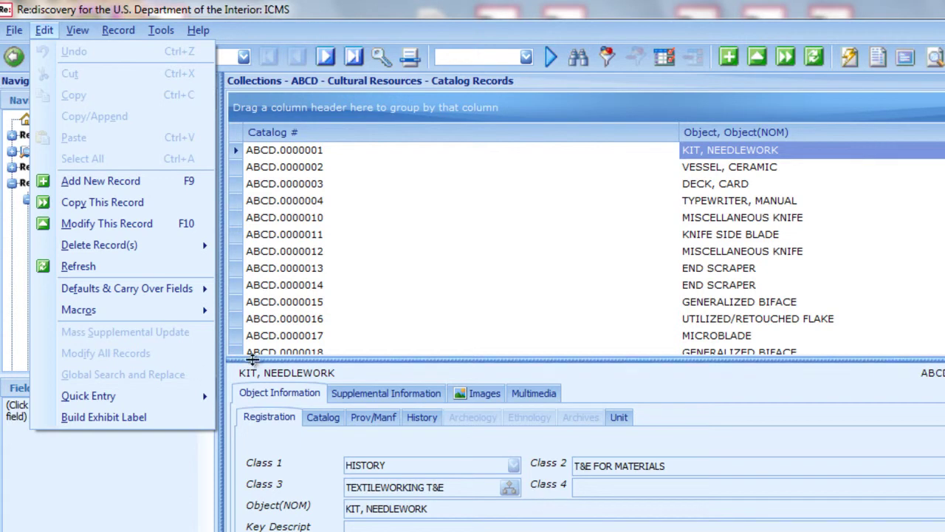
{"action": "left_click", "coordinate": [323, 153]}
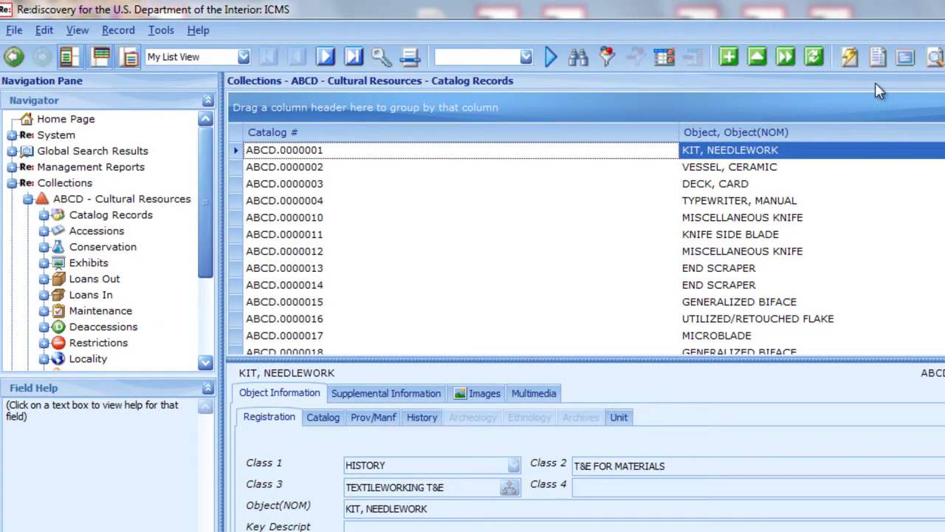
Copy the selected needlework kit record, set the copy's catalog number to ABCD.0009900, and save and close it.
{"action": "left_click", "coordinate": [785, 57]}
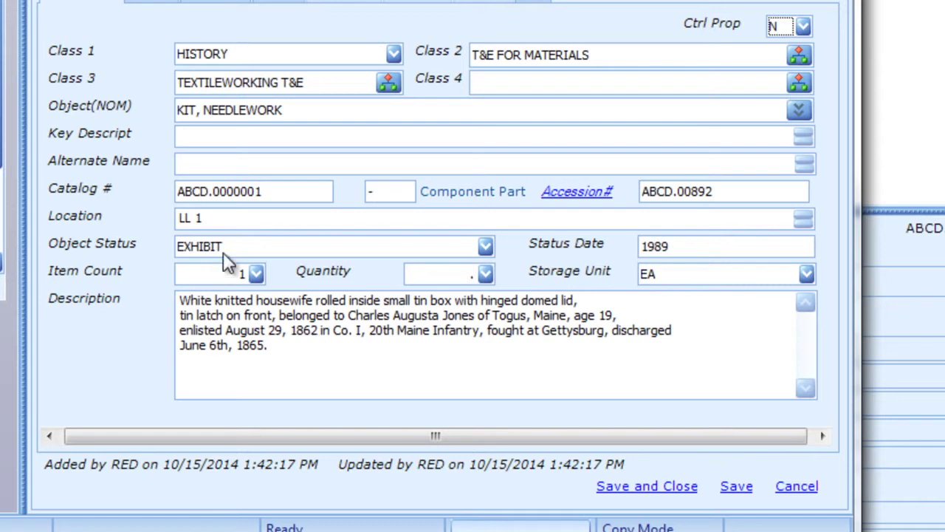
{"action": "left_click", "coordinate": [281, 192]}
{"action": "key", "text": "BackSpace"}
{"action": "key", "text": "BackSpace"}
{"action": "key", "text": "BackSpace"}
{"action": "key", "text": "BackSpace"}
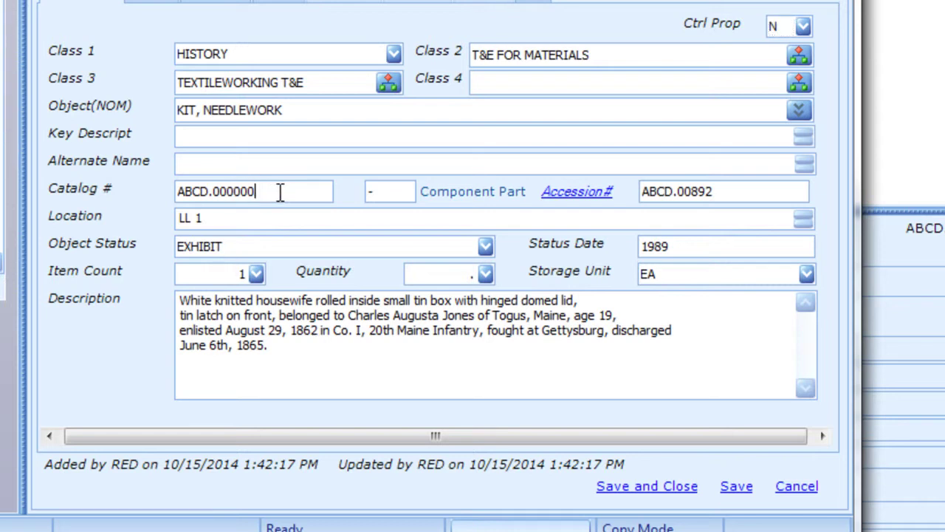
{"action": "type", "text": "9900"}
{"action": "left_click", "coordinate": [728, 192]}
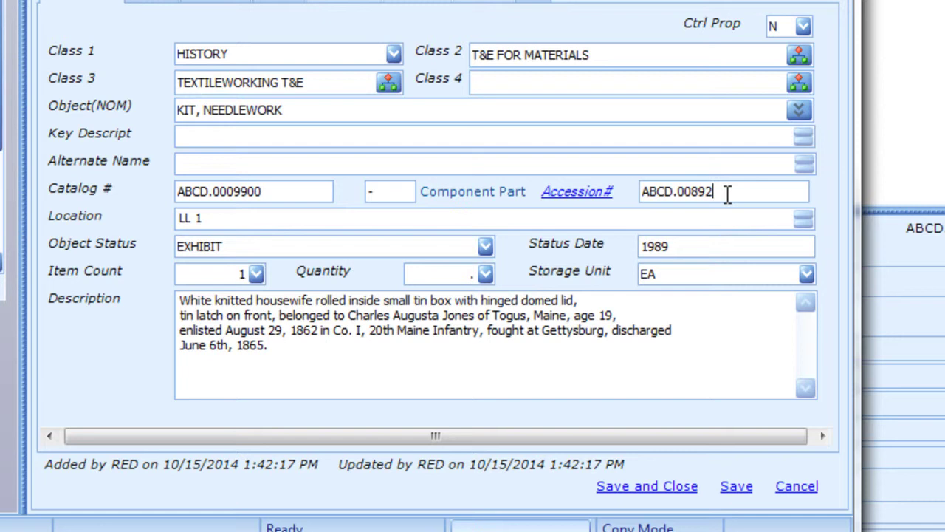
{"action": "left_click", "coordinate": [271, 222]}
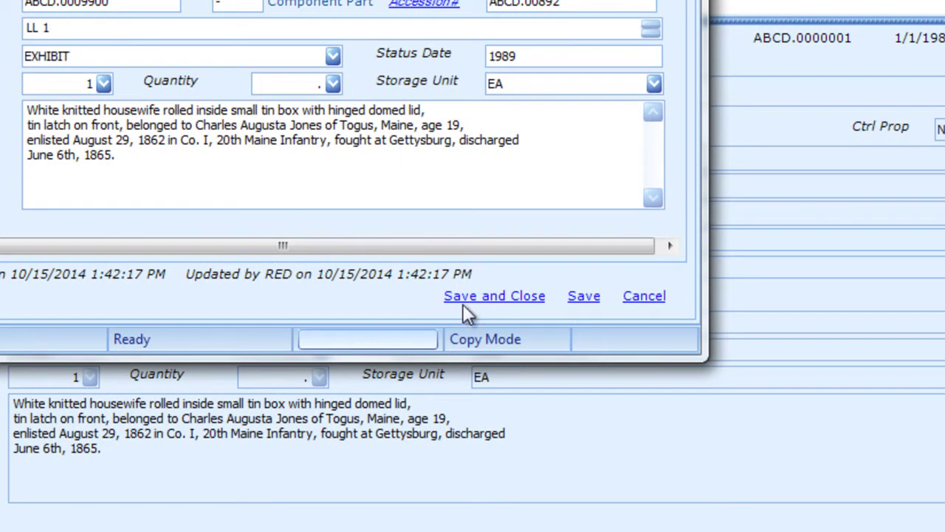
{"action": "left_click", "coordinate": [476, 300]}
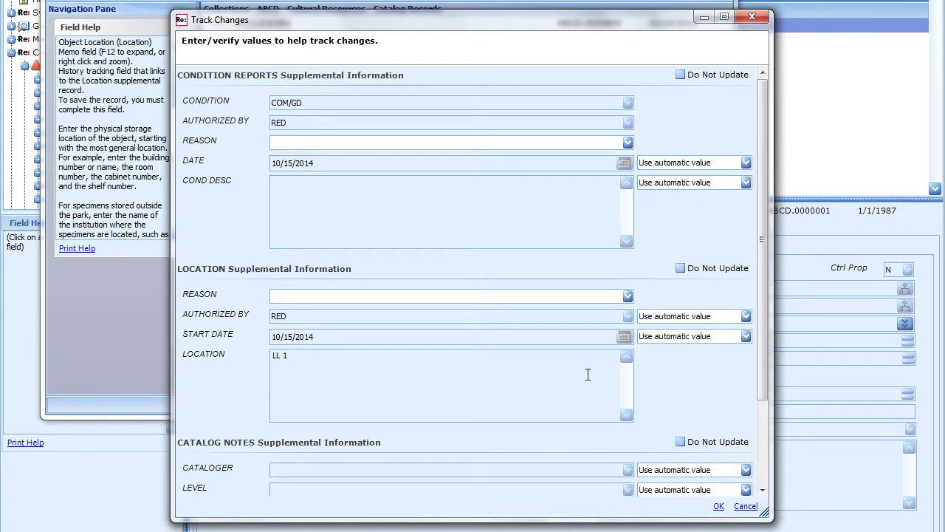
In the tracked changes, set the condition report reason to Cataloging and the location reason to STORAGE, and accept them.
{"action": "left_click", "coordinate": [628, 143]}
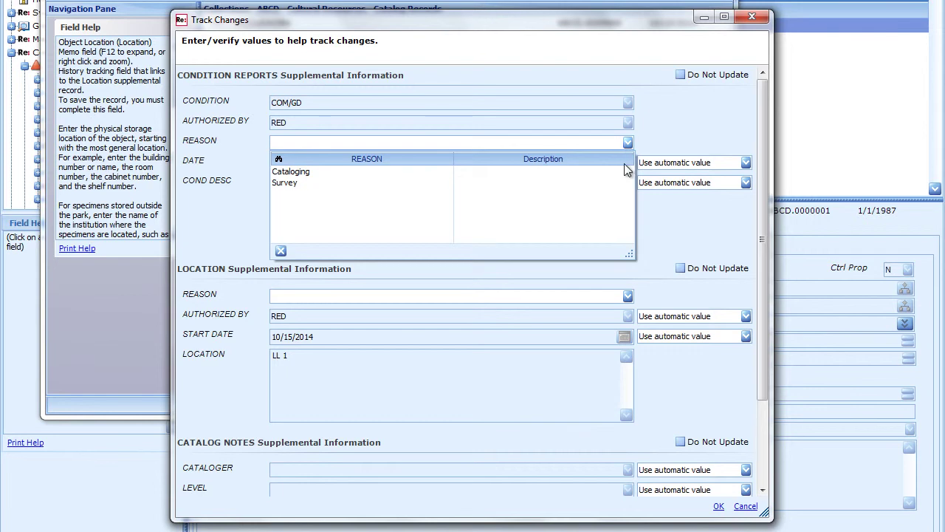
{"action": "left_click", "coordinate": [626, 172]}
{"action": "left_click", "coordinate": [628, 296]}
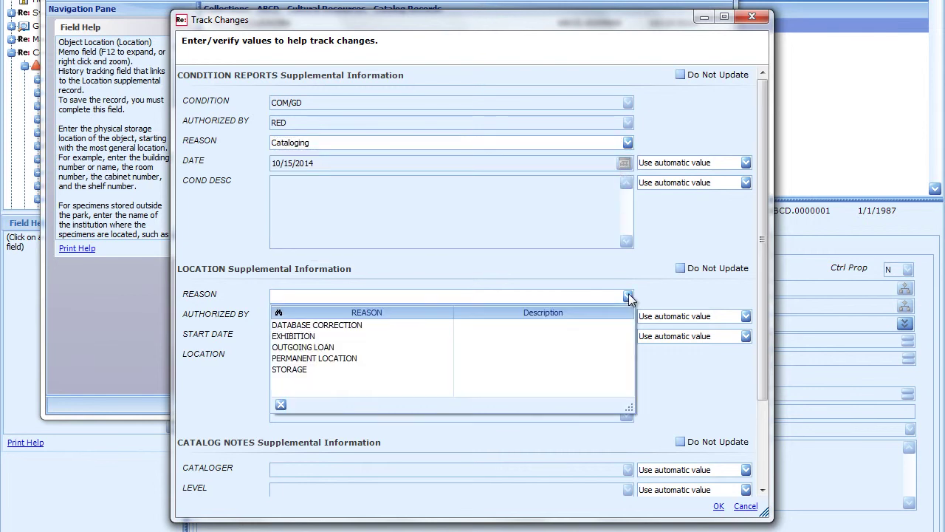
{"action": "left_click", "coordinate": [629, 369]}
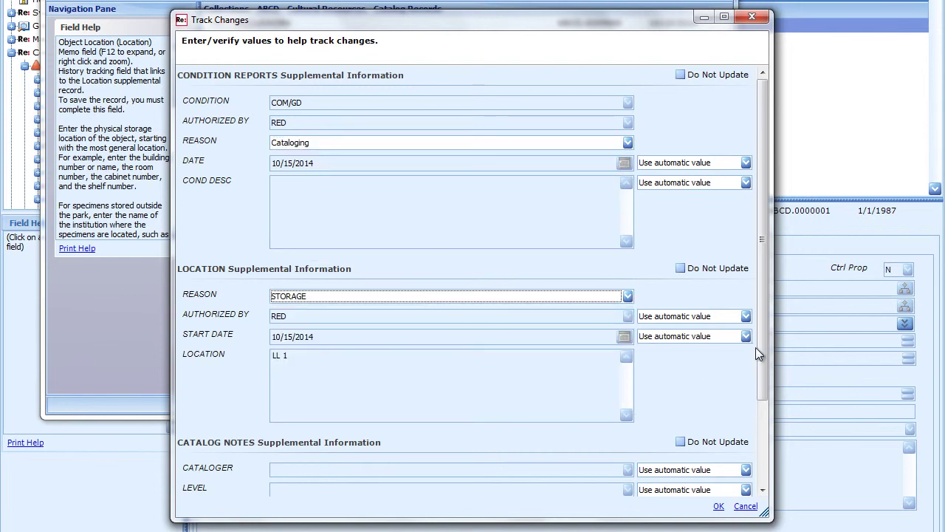
{"action": "left_click_drag", "start_coordinate": [763, 346], "coordinate": [768, 468]}
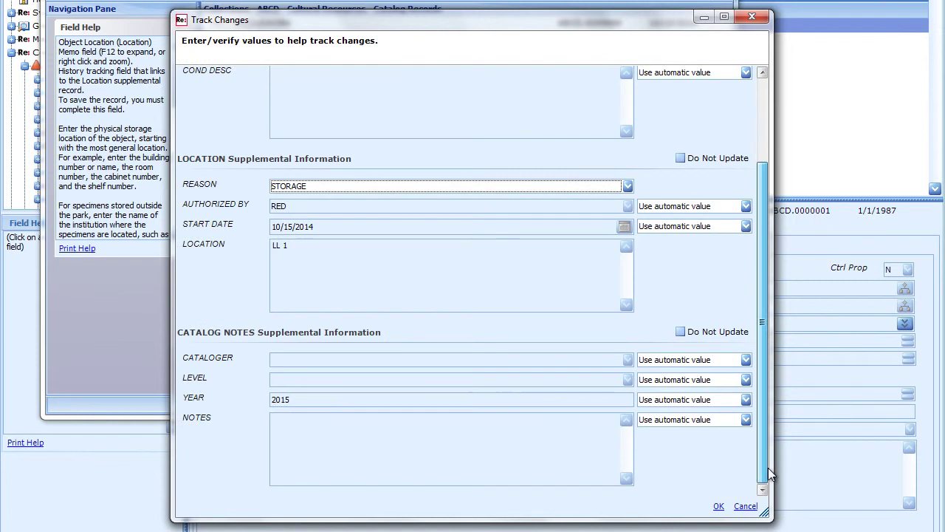
{"action": "left_click", "coordinate": [719, 506]}
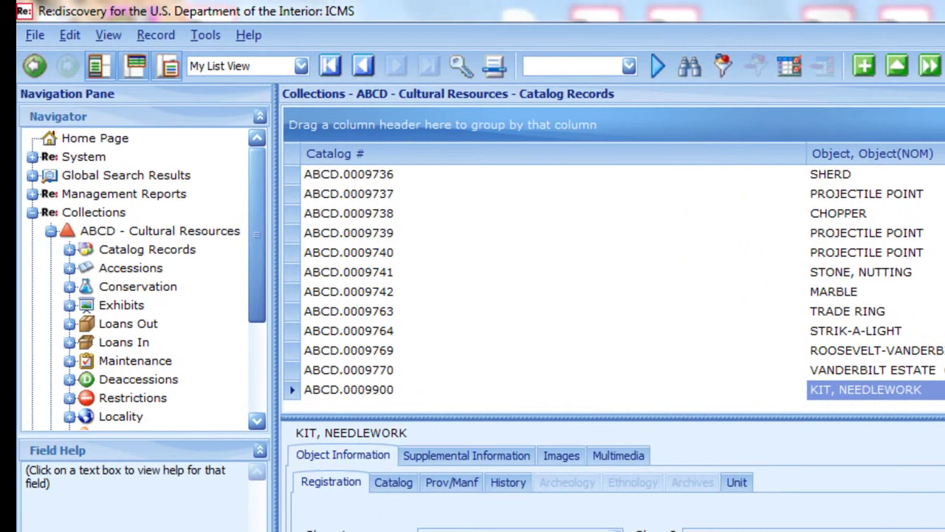
Create a new set of defaults for the catalog records and name it "ABC Defaults".
{"action": "left_click", "coordinate": [70, 36]}
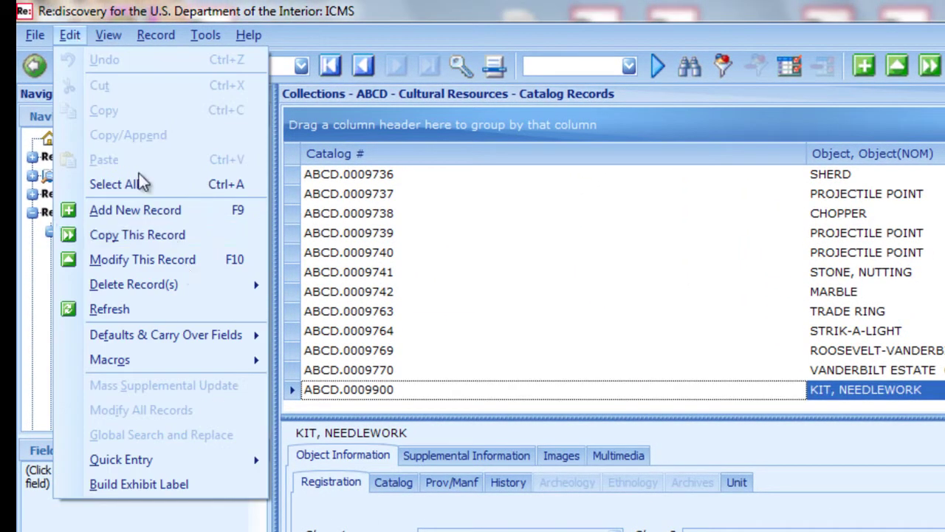
{"action": "mouse_move", "coordinate": [249, 333]}
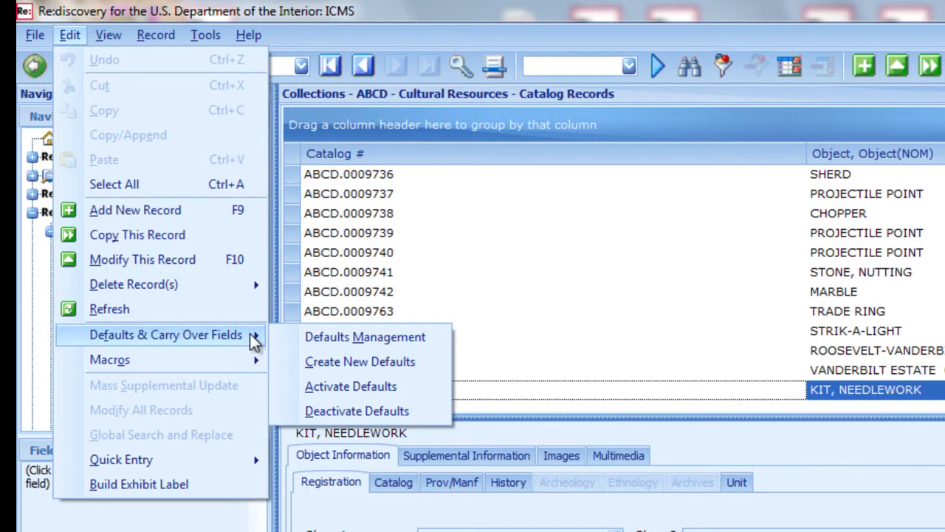
{"action": "left_click", "coordinate": [434, 371]}
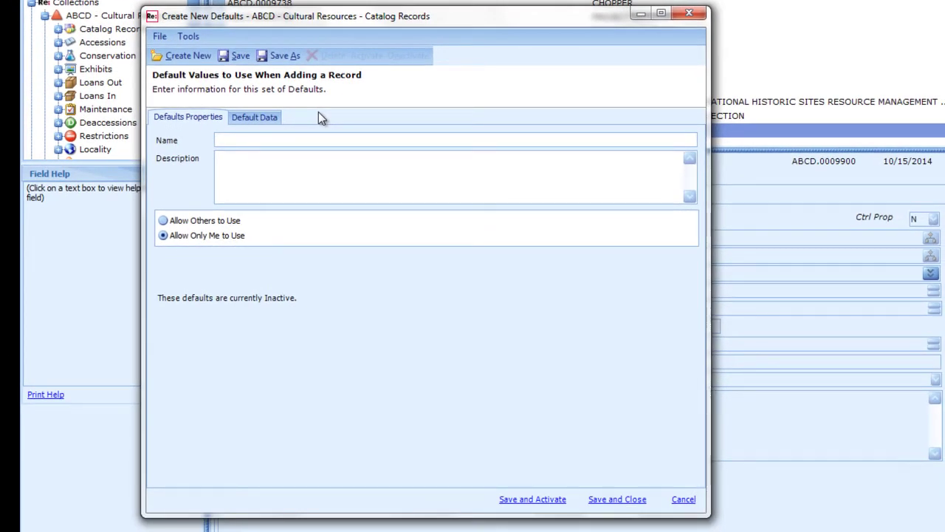
{"action": "left_click", "coordinate": [233, 142]}
{"action": "type", "text": "ABC Defaults"}
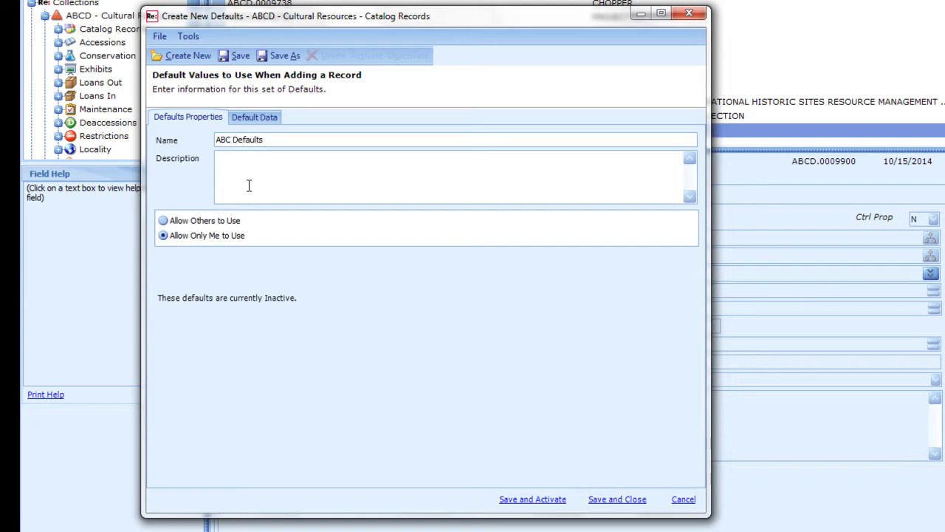
In the default data, set Class 1 to ARCHEOLOGY, Class 2 to HISTORIC, Class 3 to MINERAL, Class 4 to CERAMIC and Object to SHERD.
{"action": "left_click", "coordinate": [237, 122]}
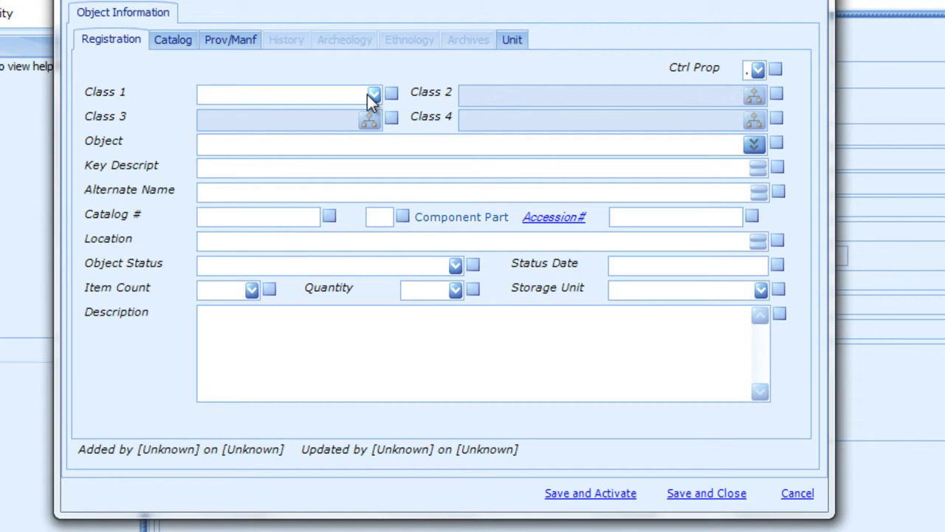
{"action": "left_click", "coordinate": [373, 94]}
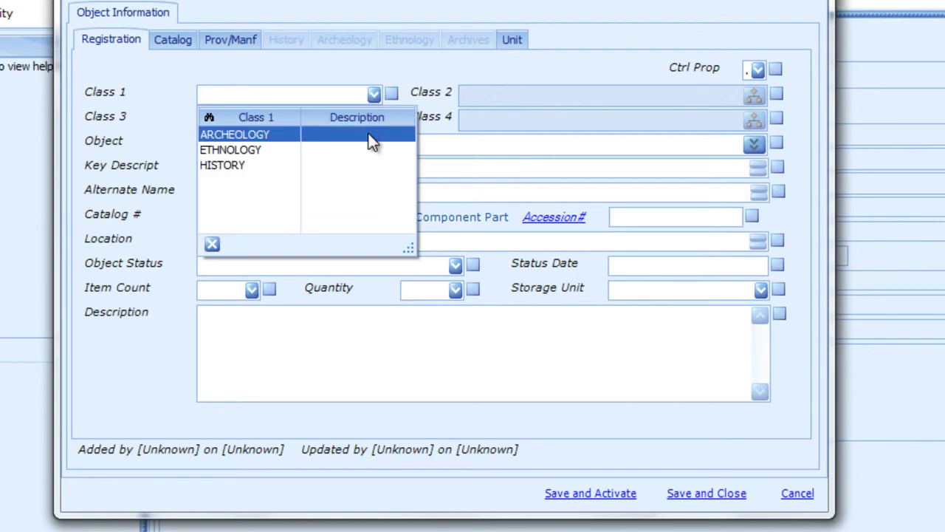
{"action": "left_click", "coordinate": [373, 136]}
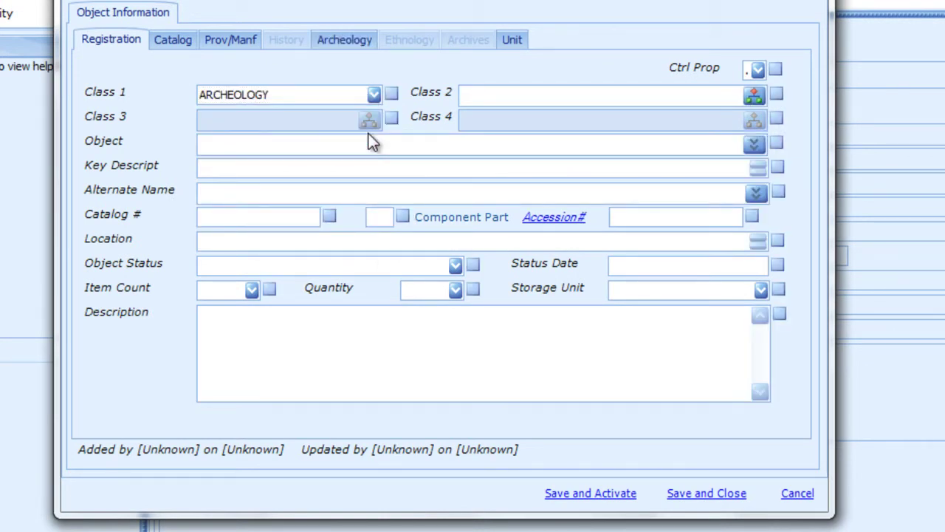
{"action": "left_click", "coordinate": [467, 98]}
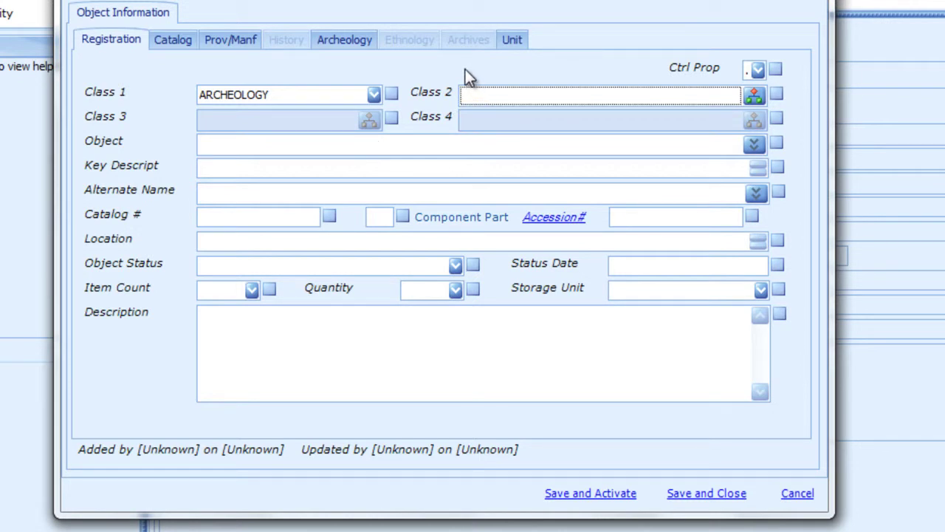
{"action": "type", "text": "HISTORIC"}
{"action": "key", "text": "Tab"}
{"action": "type", "text": "MINERAL"}
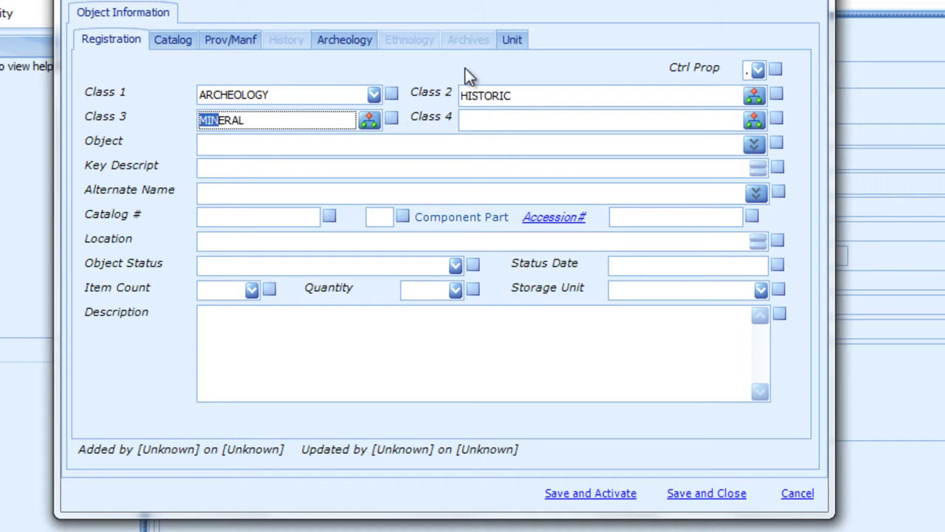
{"action": "key", "text": "Tab"}
{"action": "type", "text": "CER"}
{"action": "key", "text": "Tab"}
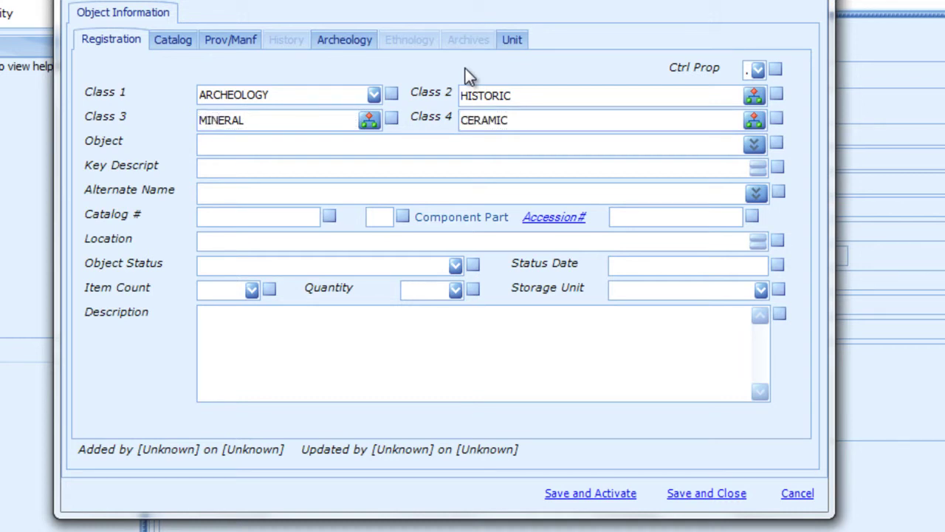
{"action": "type", "text": "SHERD"}
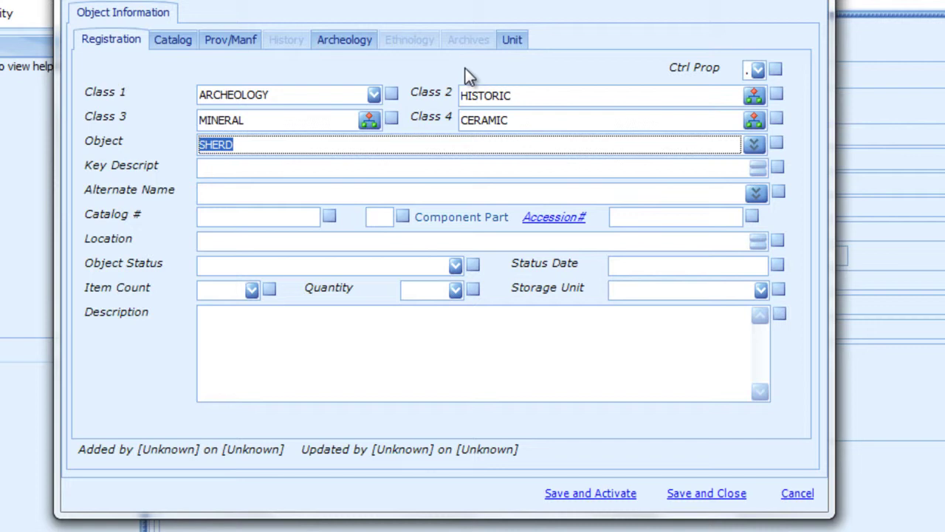
Enter ABCD.00 as the default catalog number and ABCD.01234 as the default accession number.
{"action": "left_click", "coordinate": [273, 222]}
{"action": "type", "text": "ABCD.00"}
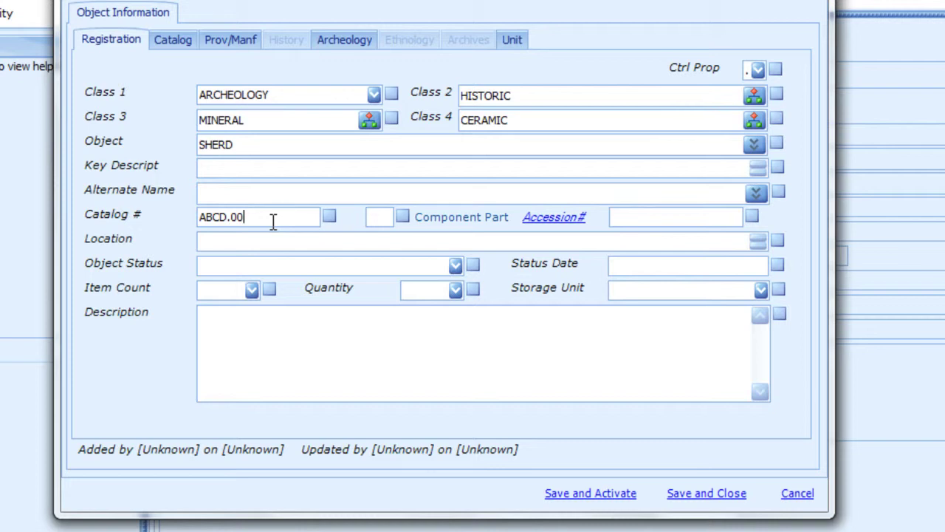
{"action": "left_click", "coordinate": [623, 216]}
{"action": "type", "text": "ABCD.01234"}
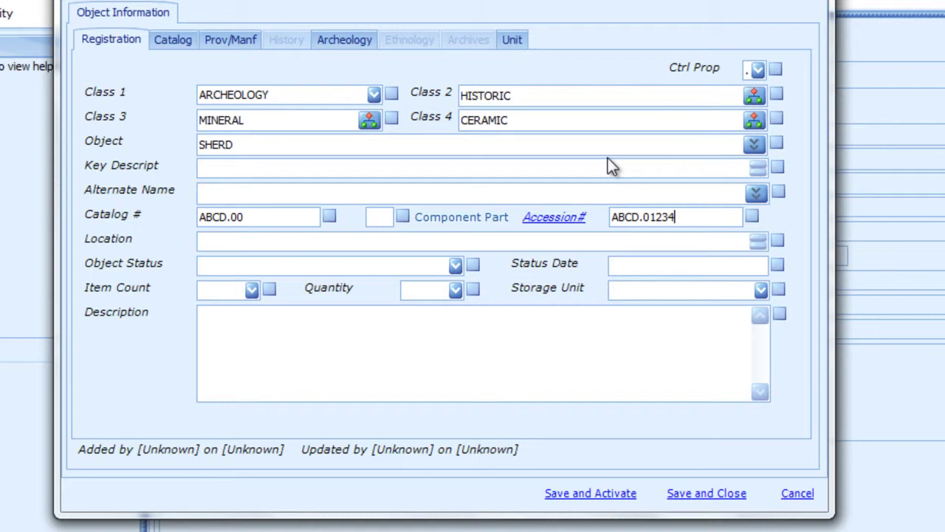
Enter STORAGE RM A, SHELF 123 as the default location.
{"action": "left_click", "coordinate": [278, 241]}
{"action": "type", "text": "STORAGE RM A"}
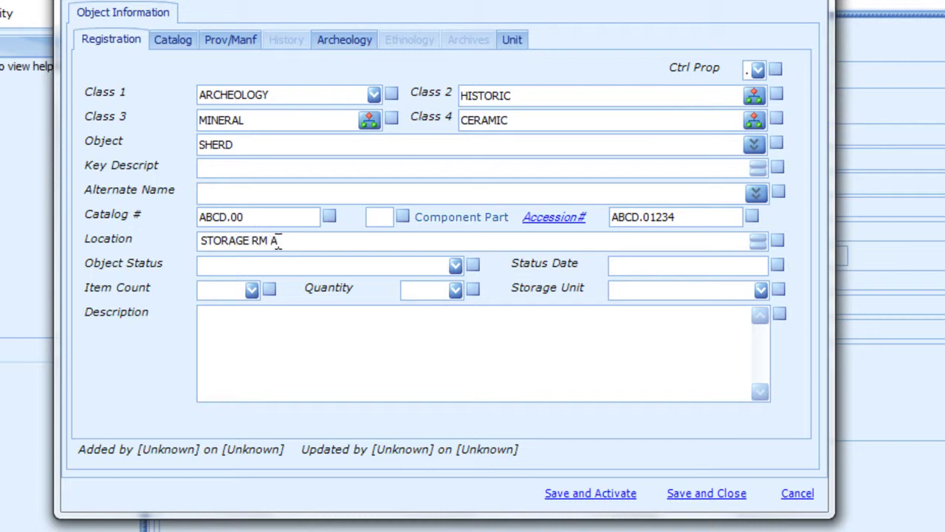
{"action": "type", "text": " SHELF 123"}
{"action": "key", "text": "Tab"}
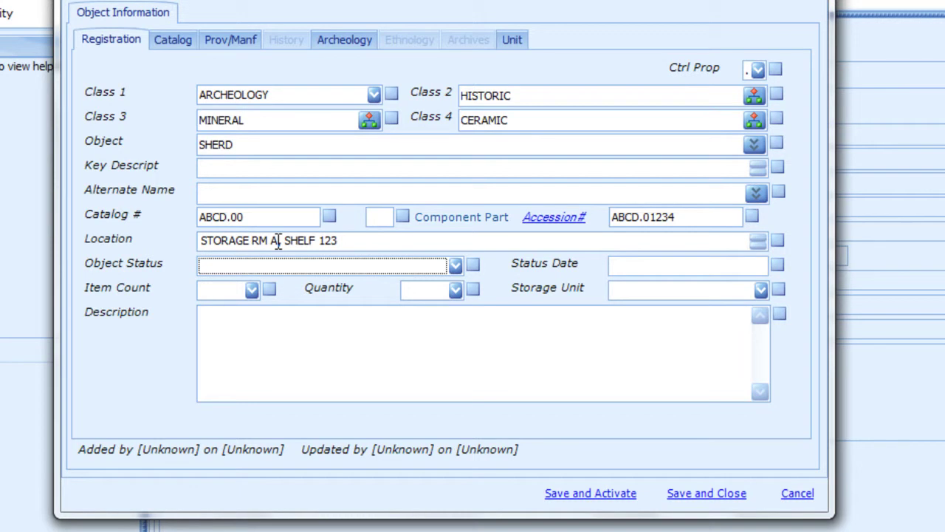
Set the default object status to STORAGE, status date to 2014, item count to 1 and storage unit to EA.
{"action": "type", "text": "STORAGE"}
{"action": "key", "text": "Tab"}
{"action": "type", "text": "2014"}
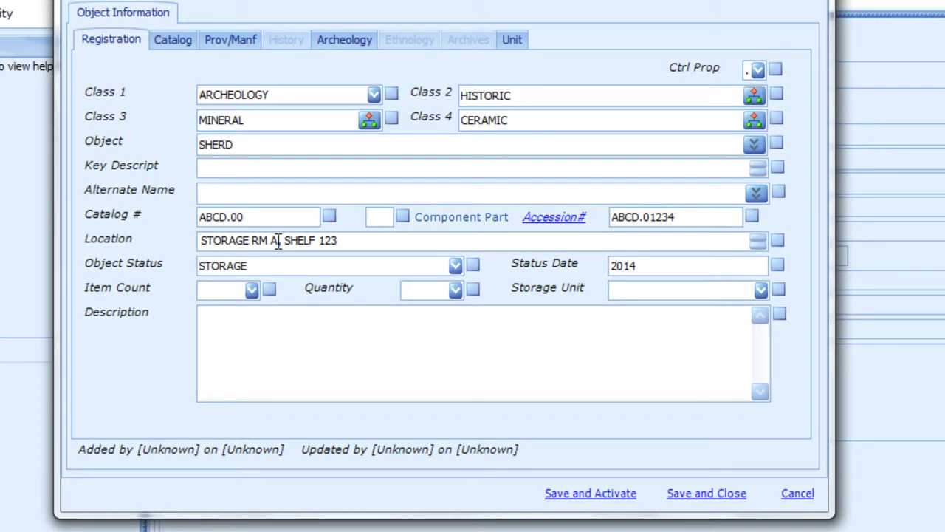
{"action": "key", "text": "Tab"}
{"action": "type", "text": "1"}
{"action": "key", "text": "Tab"}
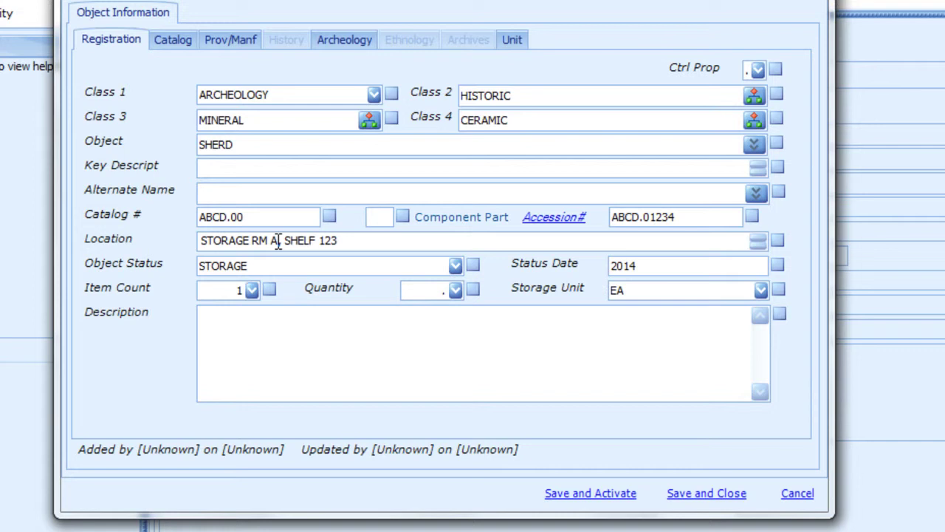
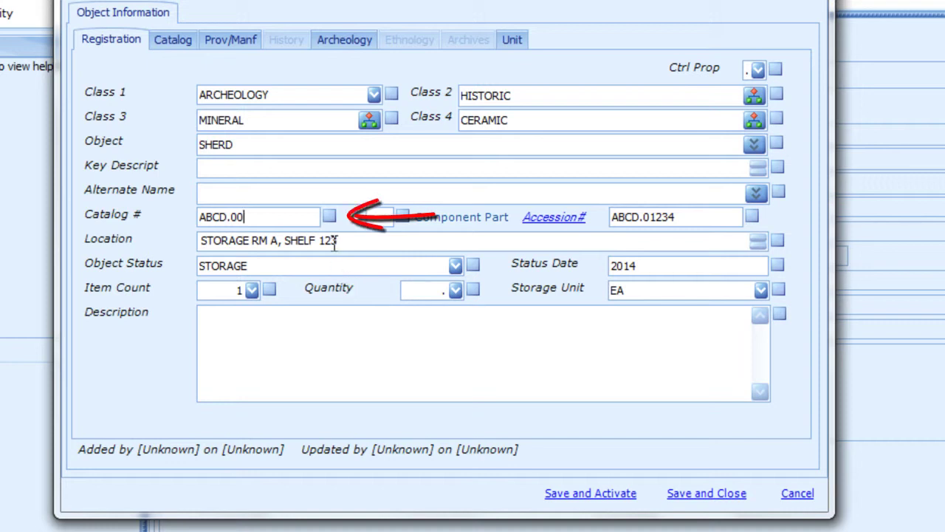
Mark the catalog number to carry over between records, and save and activate the defaults.
{"action": "left_click", "coordinate": [330, 216]}
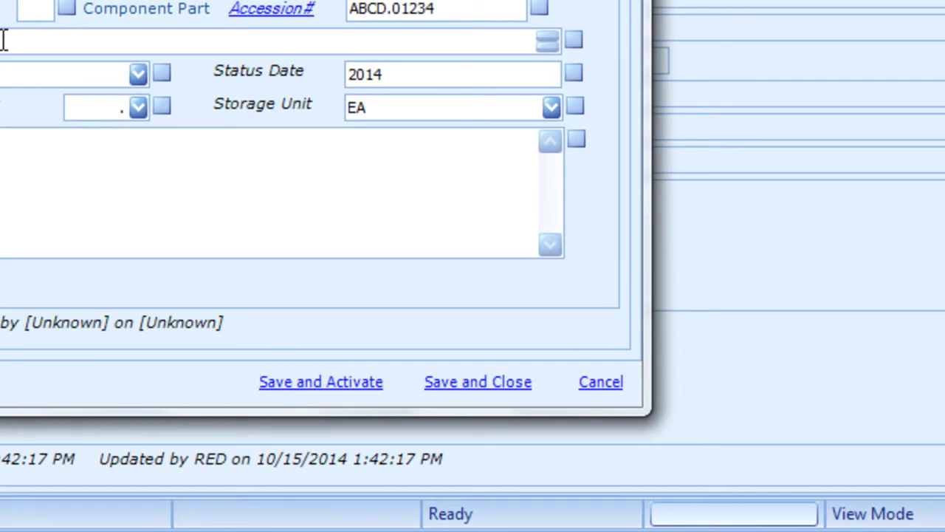
{"action": "left_click", "coordinate": [275, 390]}
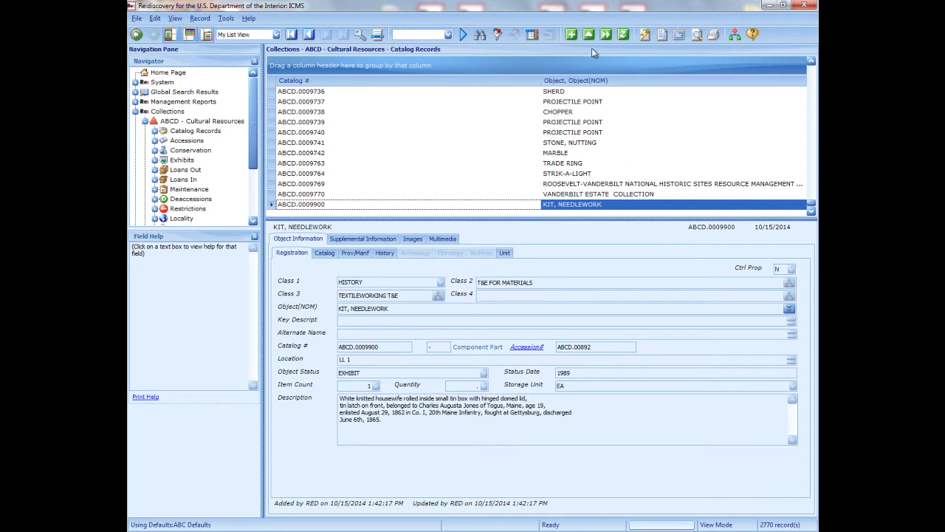
Start a new catalog record from the active defaults, change its catalog number to ABCD.0009901, and discard the record.
{"action": "left_click", "coordinate": [572, 36]}
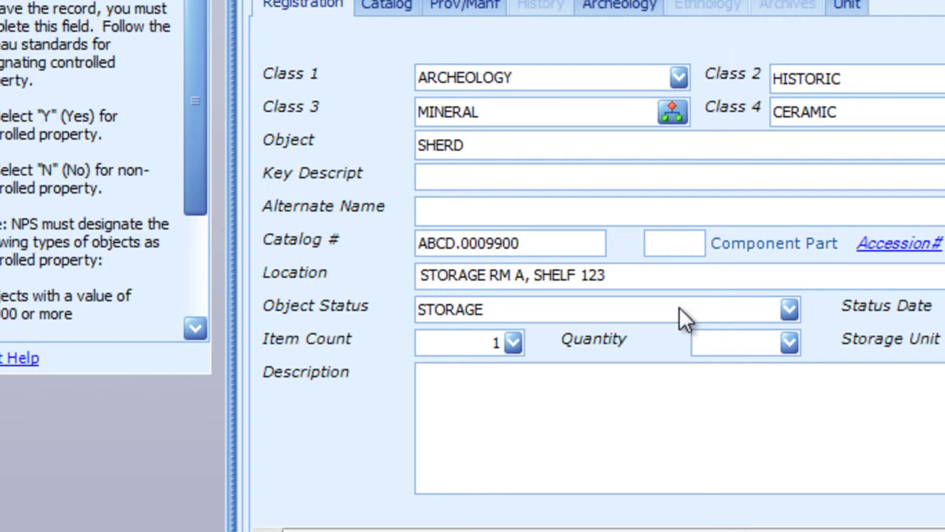
{"action": "left_click", "coordinate": [586, 245]}
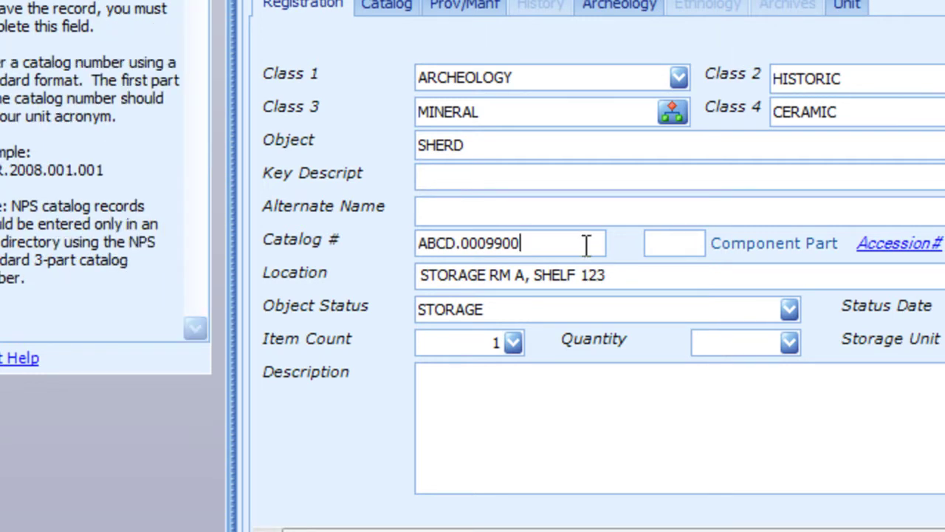
{"action": "key", "text": "BackSpace"}
{"action": "type", "text": "1"}
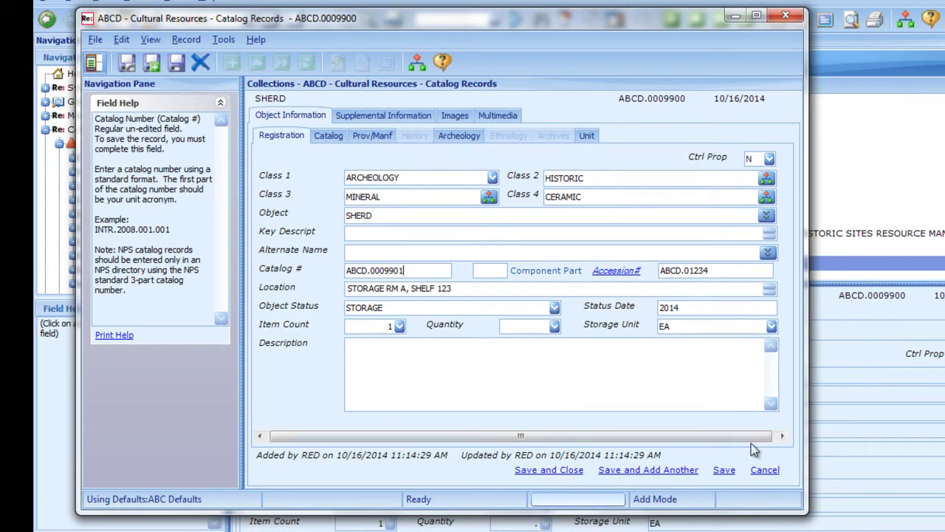
{"action": "left_click", "coordinate": [765, 470]}
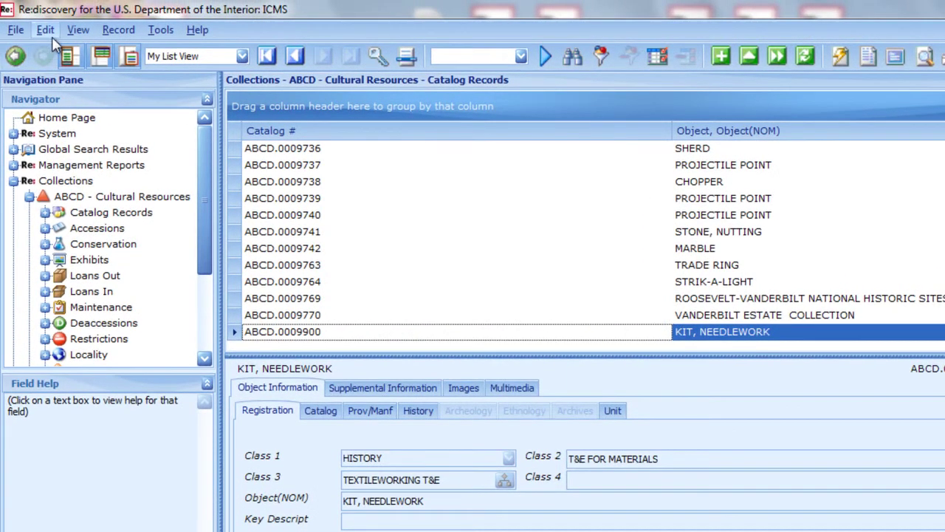
Activate the ABC Defaults set for the catalog records and close the defaults management.
{"action": "left_click", "coordinate": [49, 33]}
{"action": "mouse_move", "coordinate": [202, 294]}
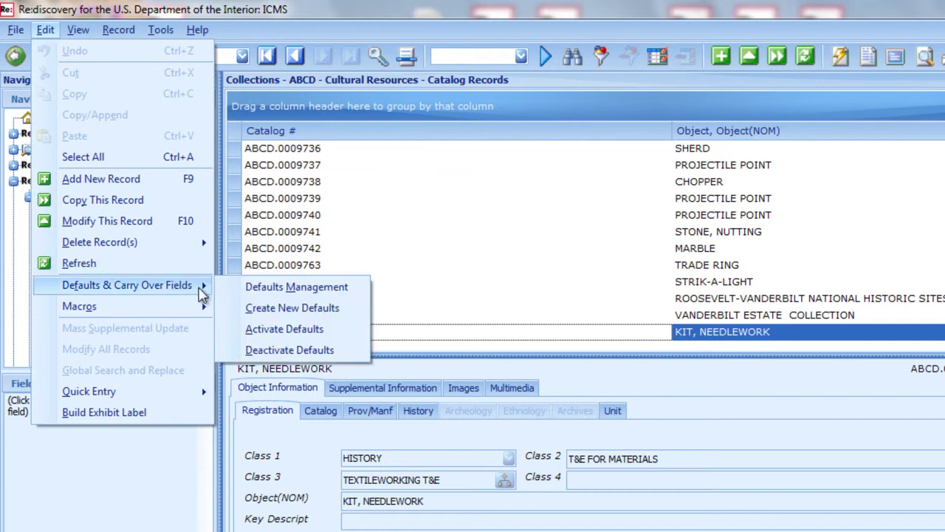
{"action": "left_click", "coordinate": [328, 334]}
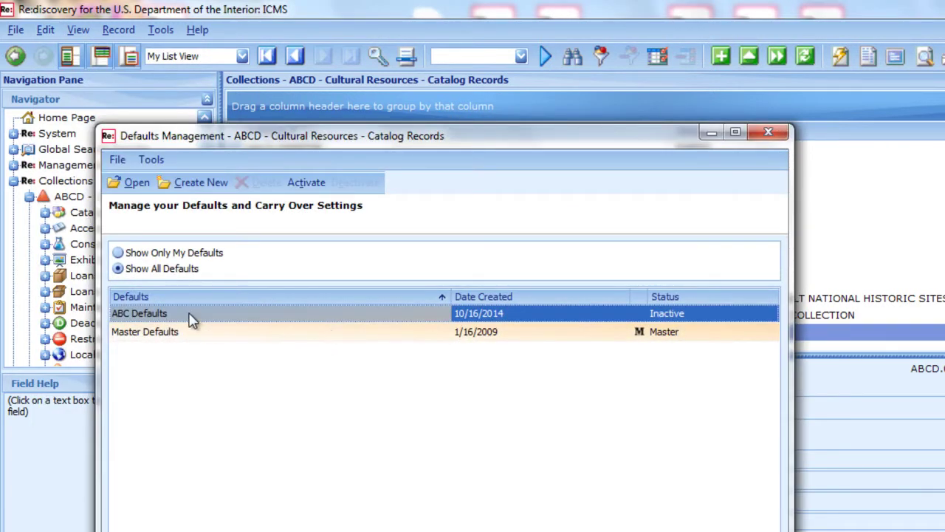
{"action": "left_click", "coordinate": [307, 183]}
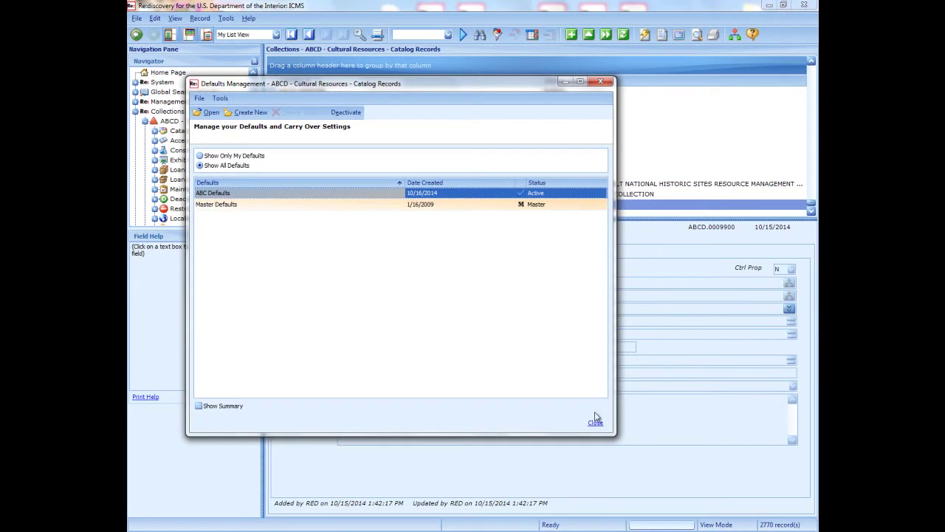
{"action": "left_click", "coordinate": [595, 424]}
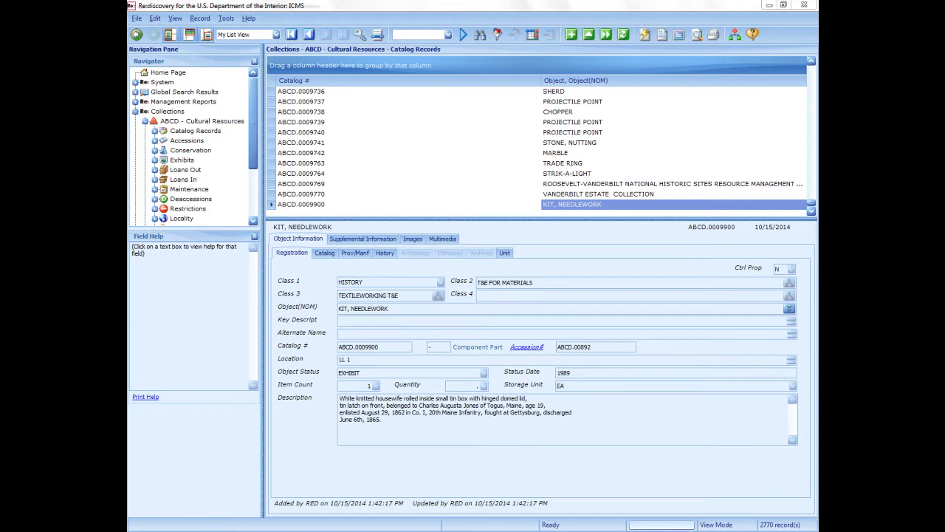
Select records ABCD.0000001 through ABCD.0000003 and start Modify All on them, updating records of all disciplines.
{"action": "left_click", "coordinate": [291, 35]}
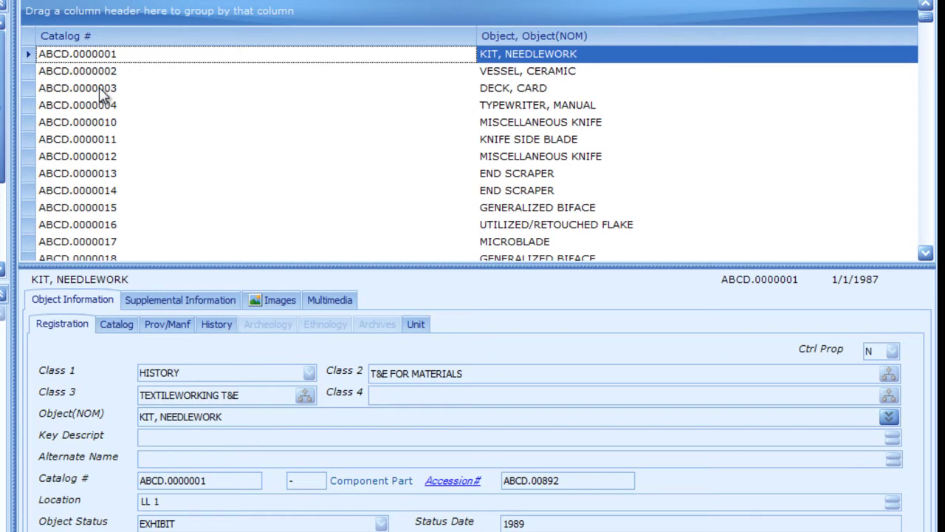
{"action": "left_click", "coordinate": [99, 87], "text": "shift"}
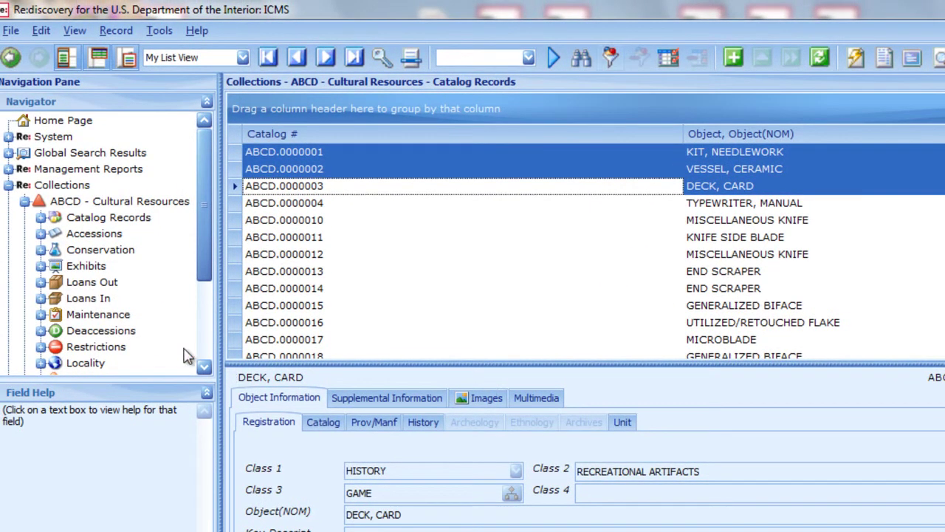
{"action": "left_click", "coordinate": [41, 30]}
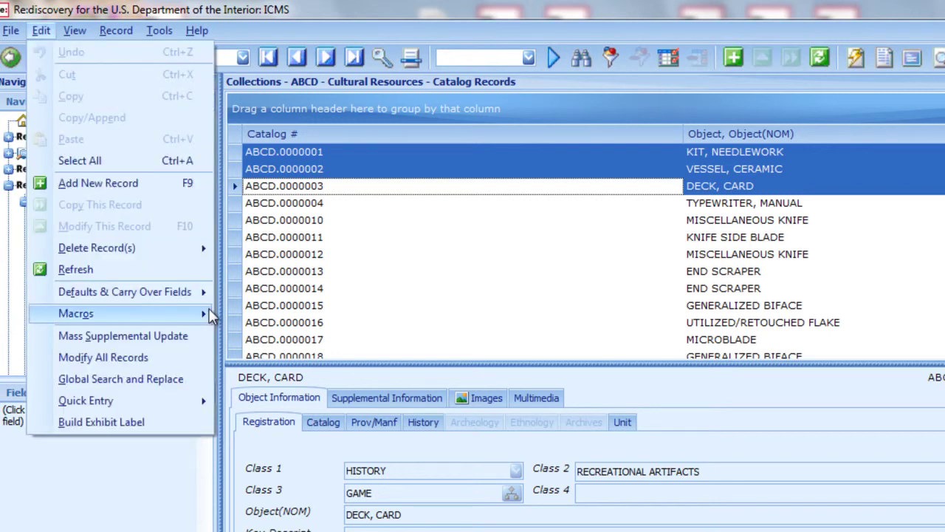
{"action": "left_click", "coordinate": [206, 362]}
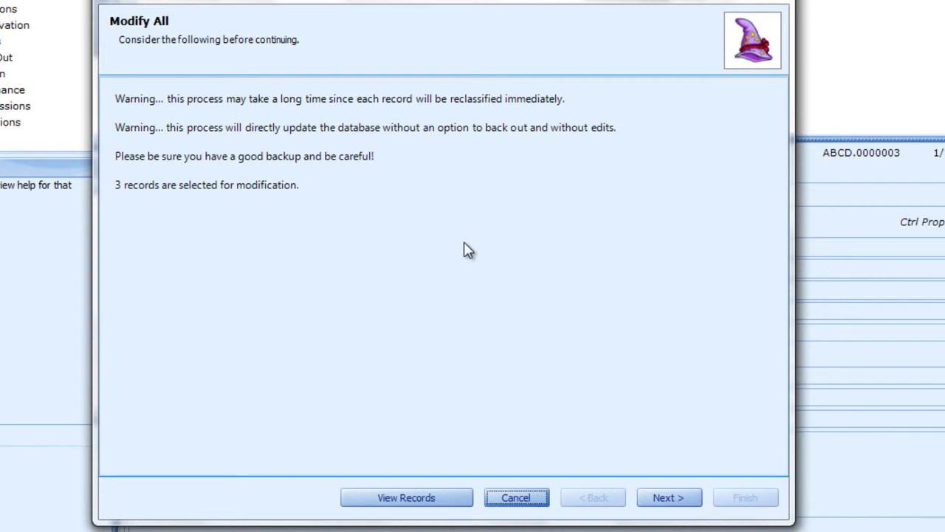
{"action": "left_click", "coordinate": [655, 501]}
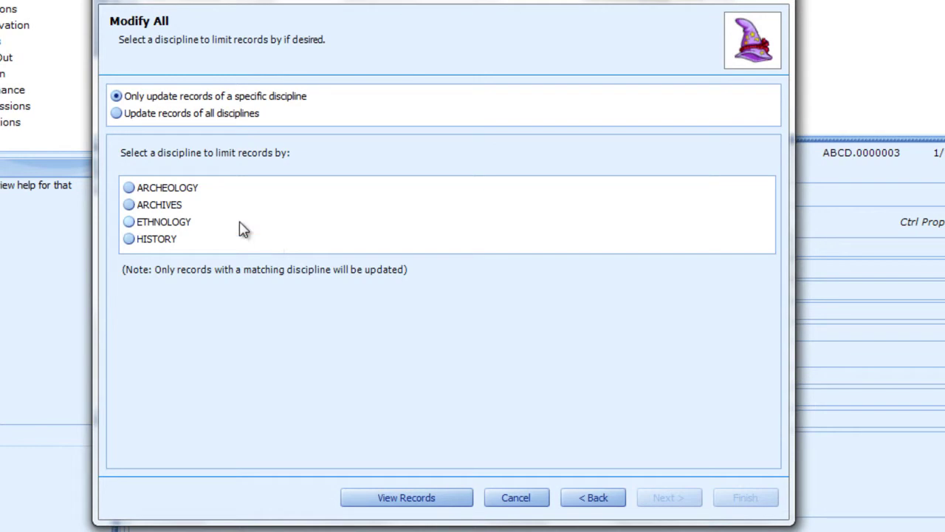
{"action": "left_click", "coordinate": [117, 113]}
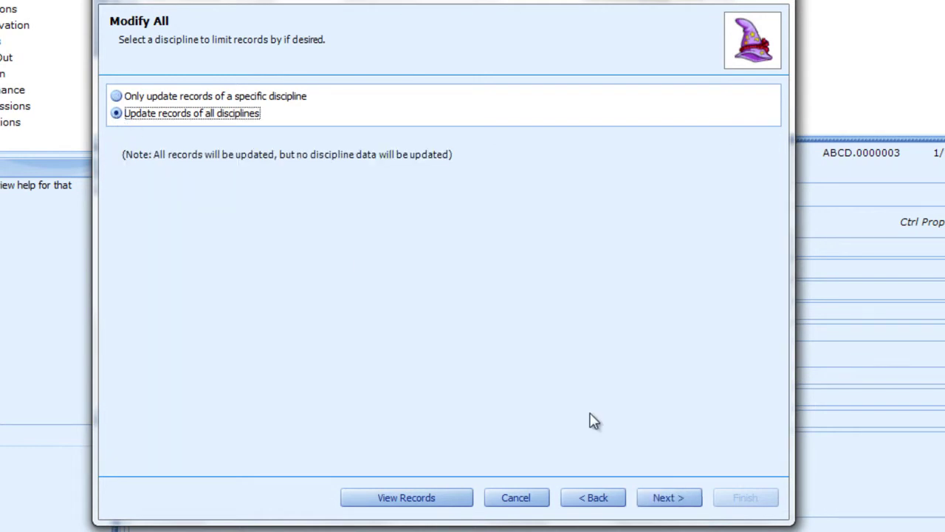
{"action": "left_click", "coordinate": [661, 498]}
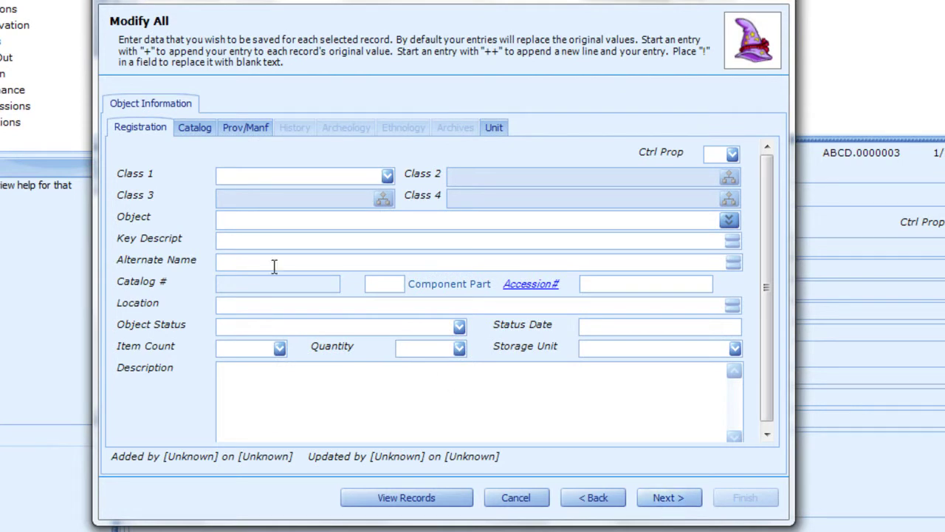
Set the condition to COM/EX and append the new line "Treatment completed 2014" to the description for the selected records.
{"action": "left_click", "coordinate": [194, 128]}
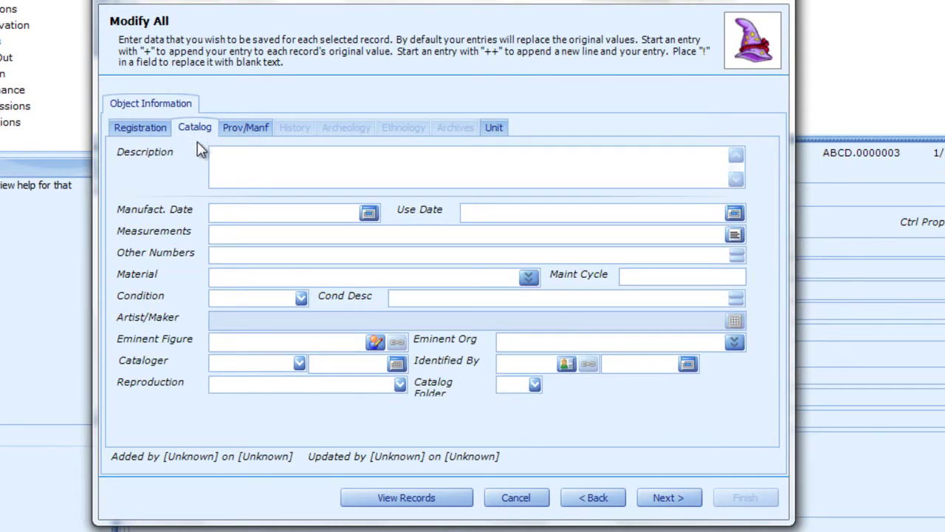
{"action": "left_click", "coordinate": [300, 298]}
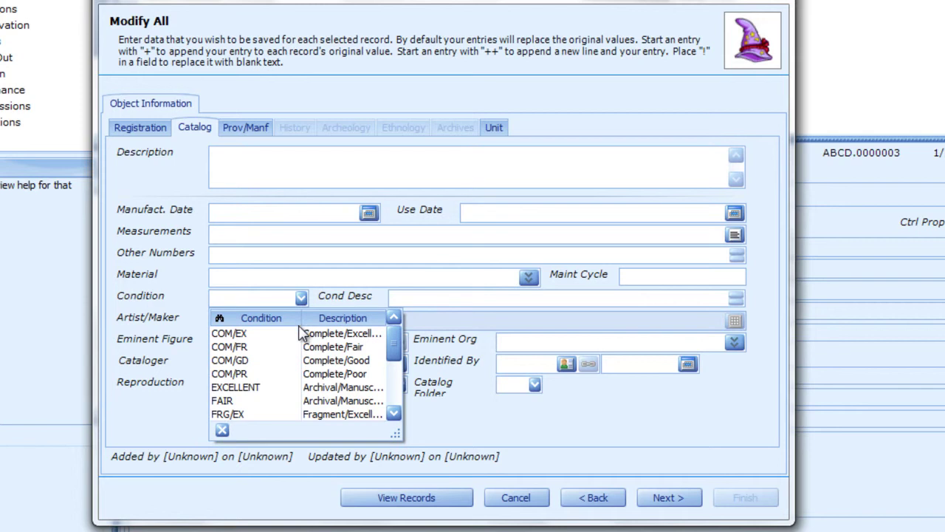
{"action": "left_click", "coordinate": [301, 336]}
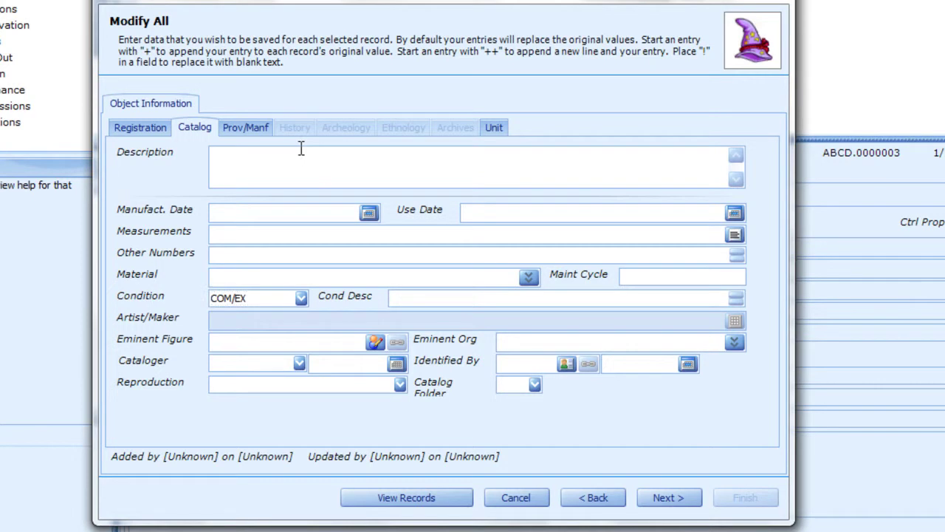
{"action": "type", "text": "++Treatment completed 2014"}
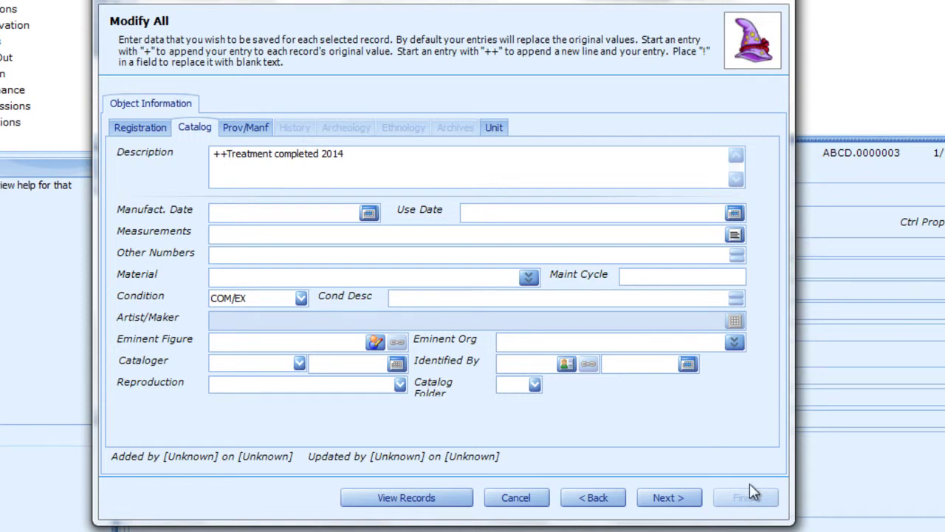
{"action": "left_click", "coordinate": [671, 500]}
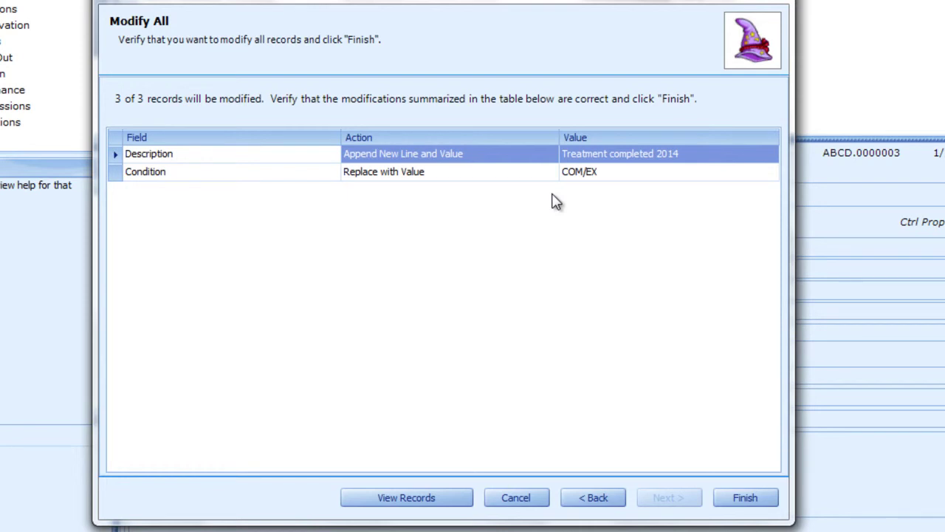
Run the Modify All changes, with Survey as the condition report reason in the tracked changes.
{"action": "left_click", "coordinate": [747, 498]}
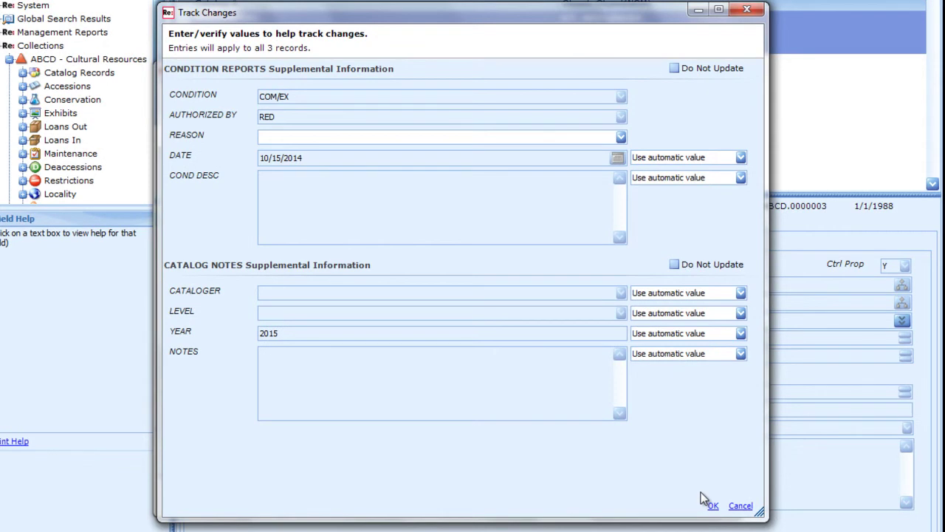
{"action": "left_click", "coordinate": [621, 136]}
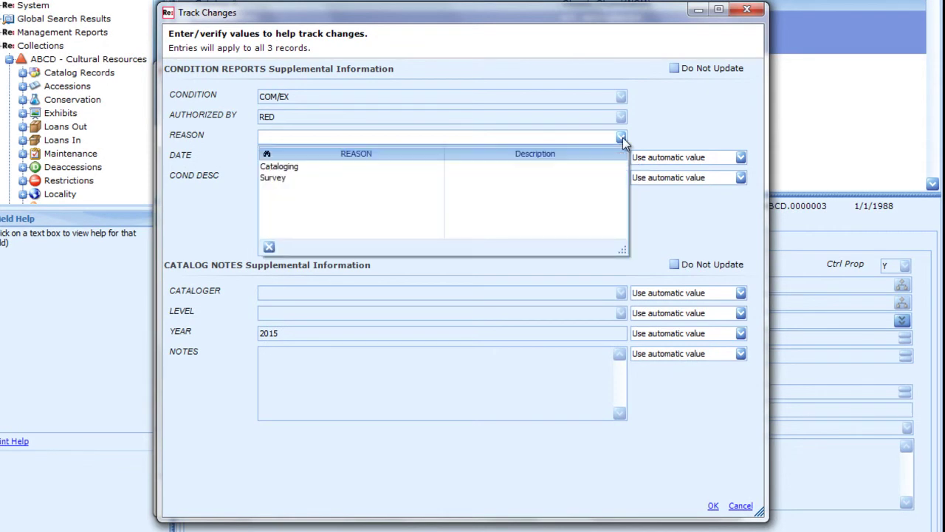
{"action": "left_click", "coordinate": [621, 177]}
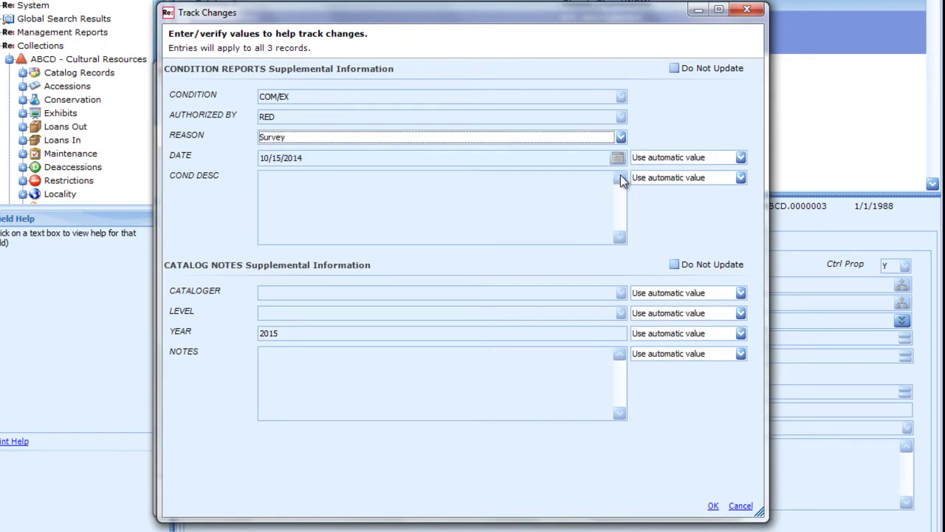
{"action": "left_click", "coordinate": [714, 506]}
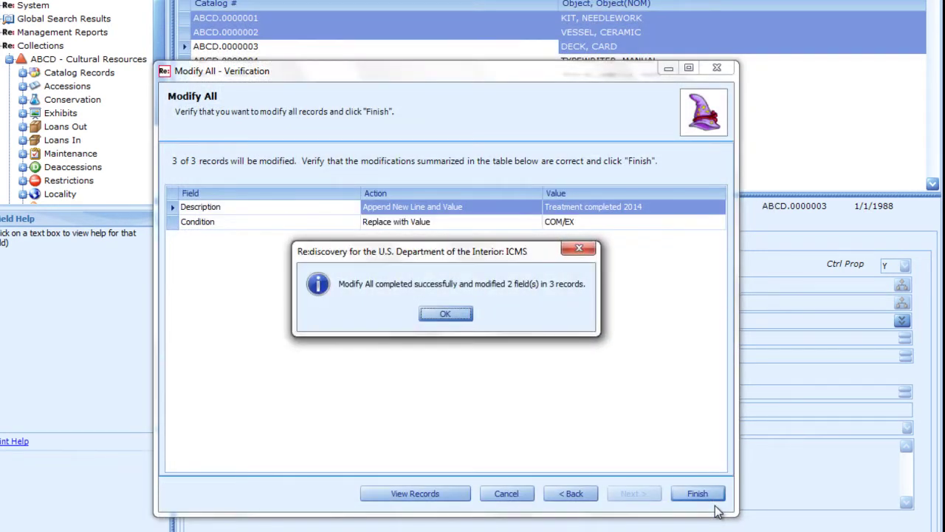
{"action": "left_click", "coordinate": [466, 315]}
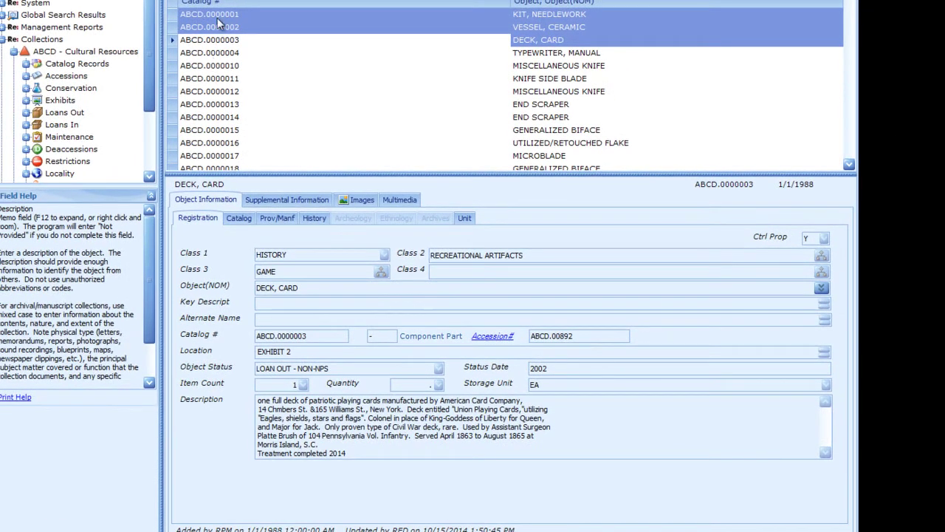
Check the condition in the catalog details of records ABCD.0000001 and ABCD.0000002.
{"action": "left_click", "coordinate": [218, 16]}
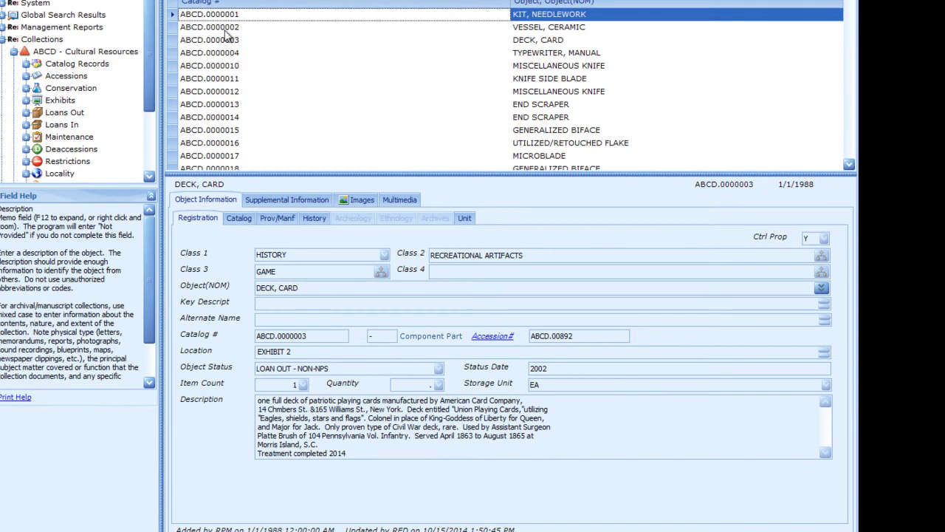
{"action": "left_click", "coordinate": [244, 218]}
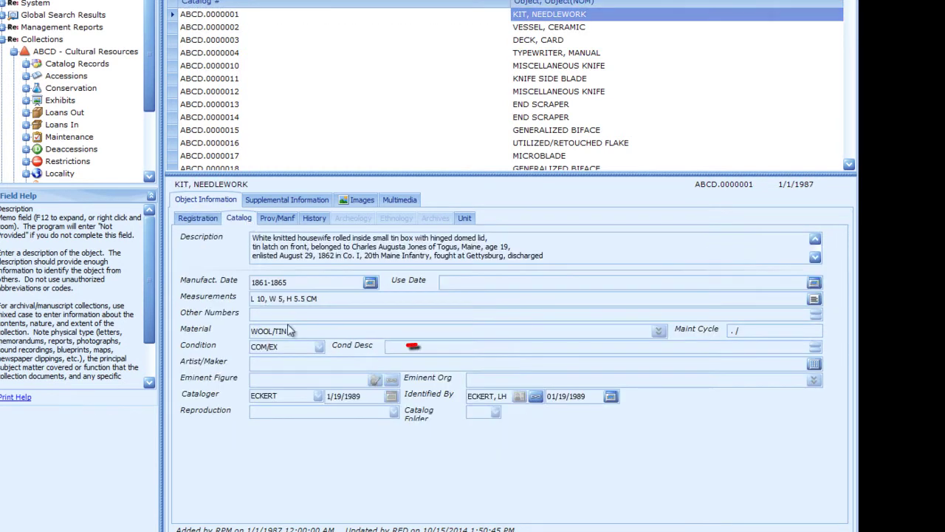
{"action": "left_click", "coordinate": [276, 29]}
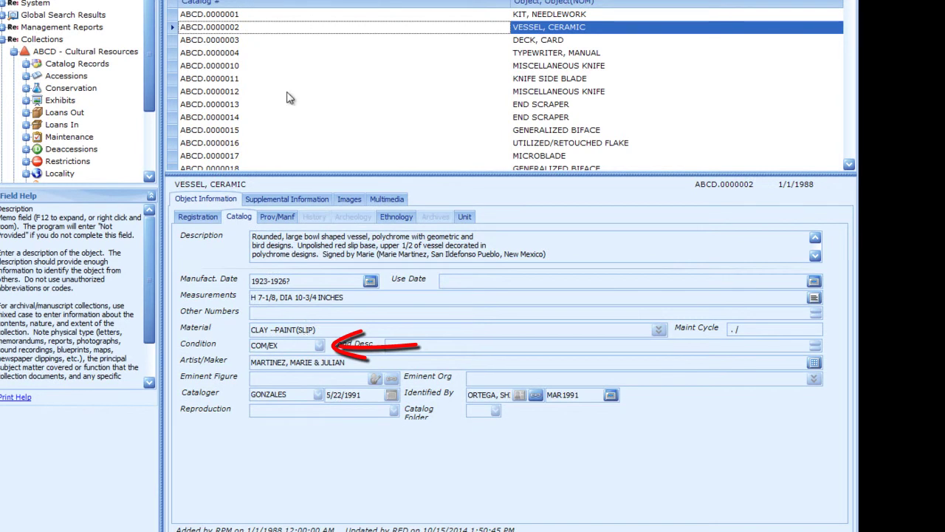
Check record ABCD.0000003, select records ABCD.0000001 through ABCD.0000003 and start Global Search and Replace on them.
{"action": "left_click", "coordinate": [269, 42]}
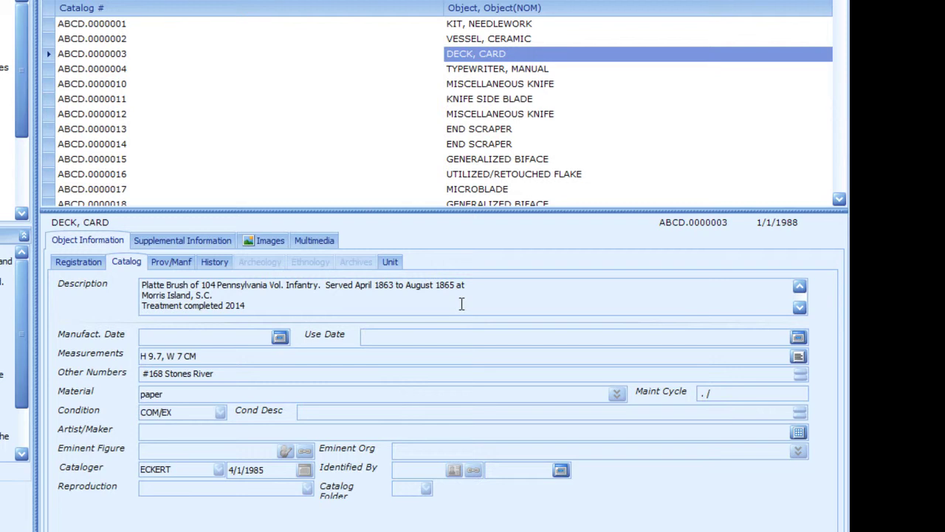
{"action": "left_click", "coordinate": [257, 27], "text": "shift"}
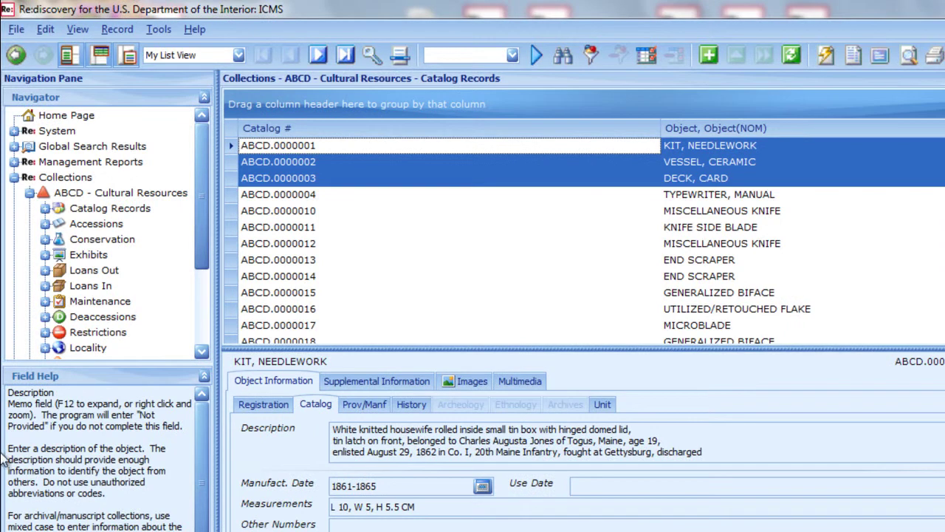
{"action": "left_click", "coordinate": [45, 28]}
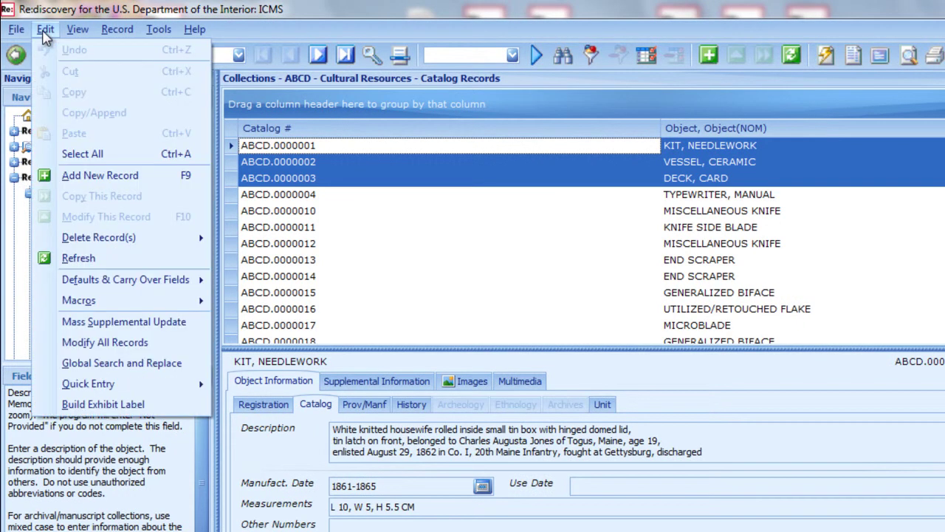
{"action": "left_click", "coordinate": [146, 363]}
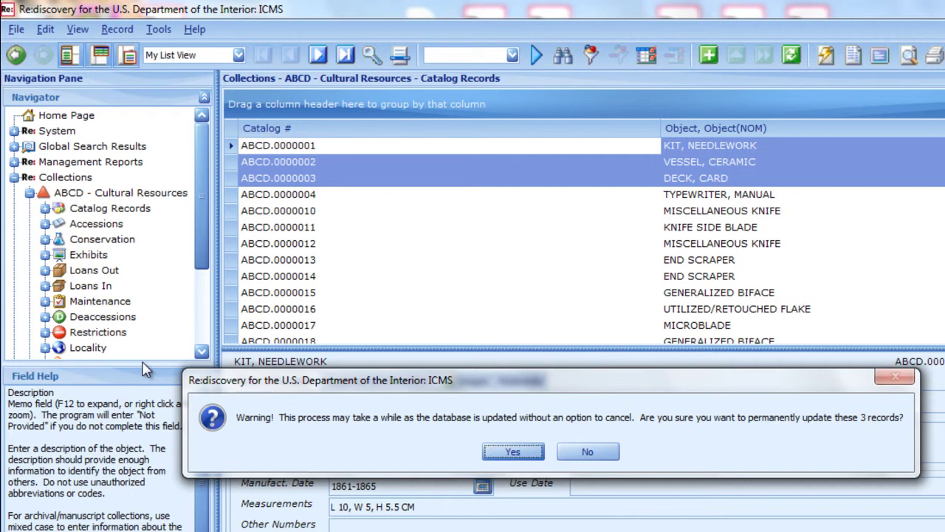
{"action": "key", "text": "Return"}
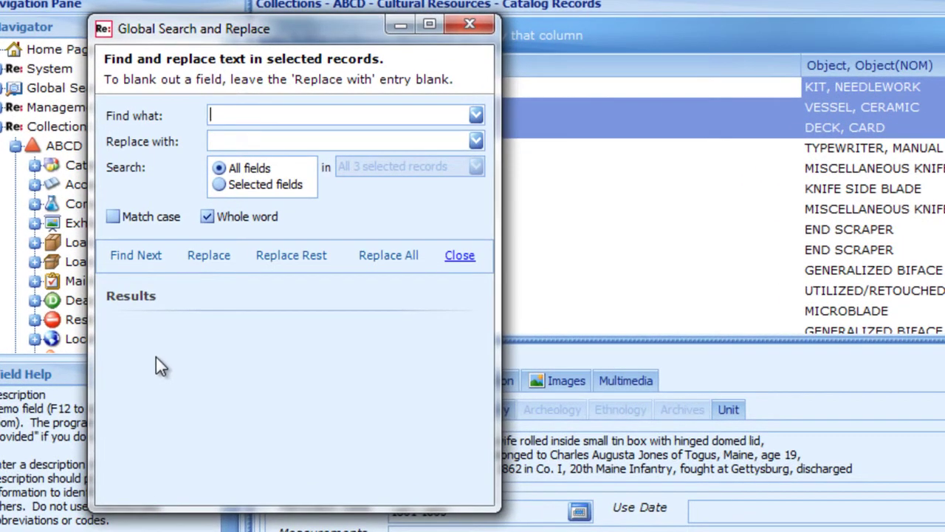
Enter the cataloger surname to find and its replacement spelling, limiting the search to the Cataloger (Full Text) field.
{"action": "type", "text": "ECKERT"}
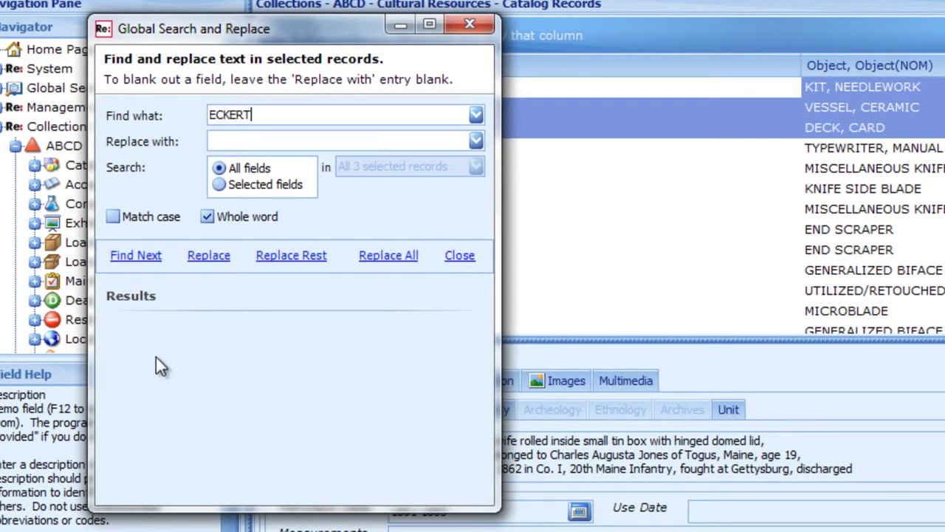
{"action": "key", "text": "Tab"}
{"action": "type", "text": "EKHART"}
{"action": "left_click", "coordinate": [222, 184]}
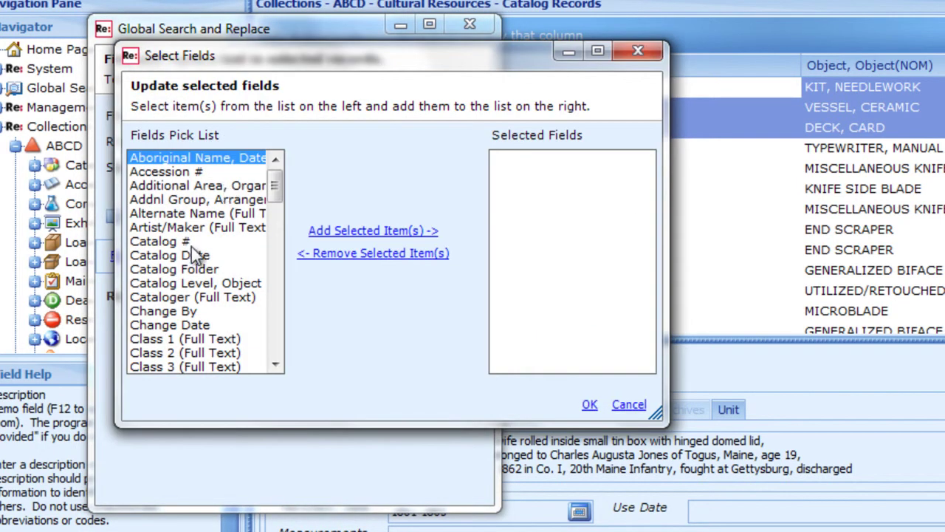
{"action": "left_click", "coordinate": [187, 299]}
{"action": "left_click", "coordinate": [342, 232]}
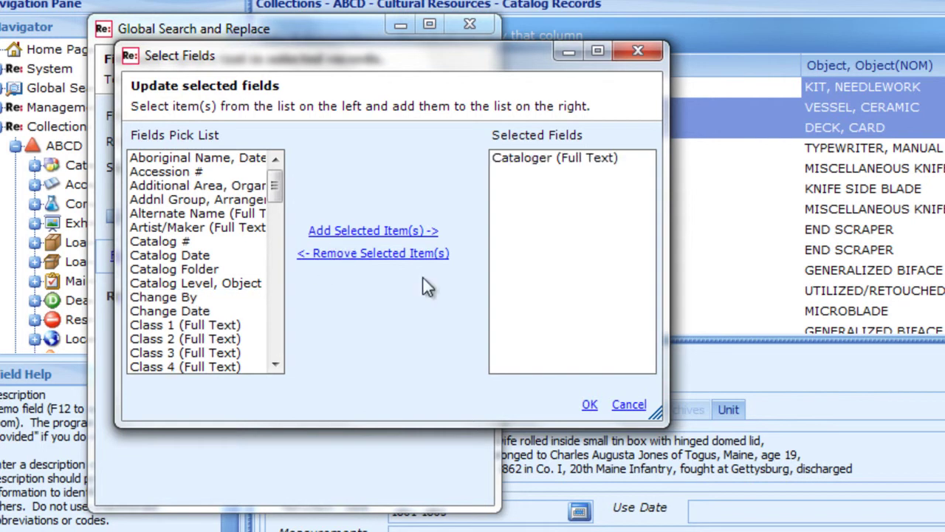
{"action": "left_click", "coordinate": [590, 405]}
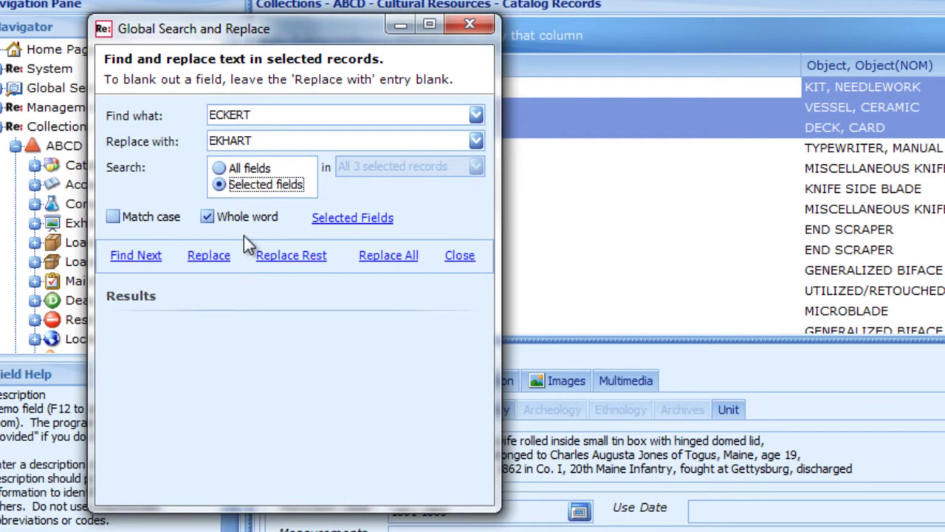
Find the cataloger surname and replace its occurrences in the selected records, accepting the automatic tracked-change values for the catalog notes.
{"action": "left_click", "coordinate": [121, 262]}
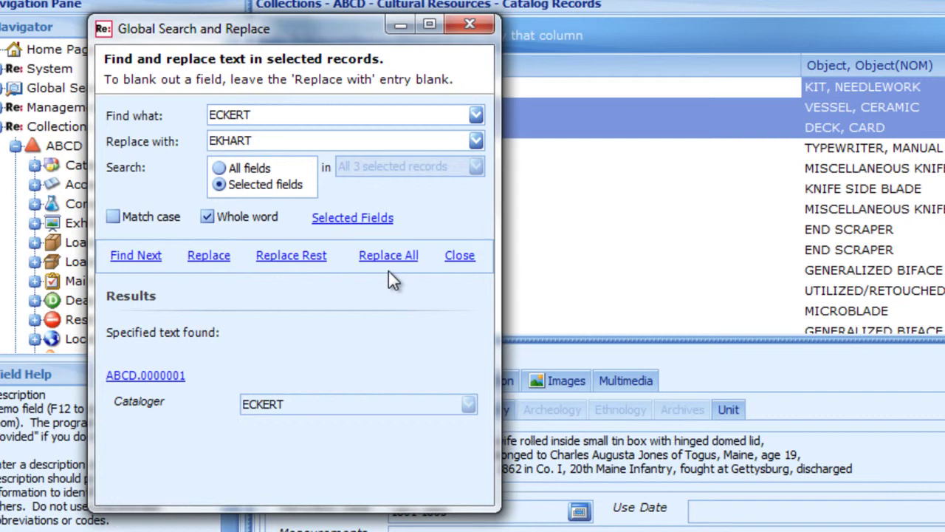
{"action": "left_click", "coordinate": [314, 255]}
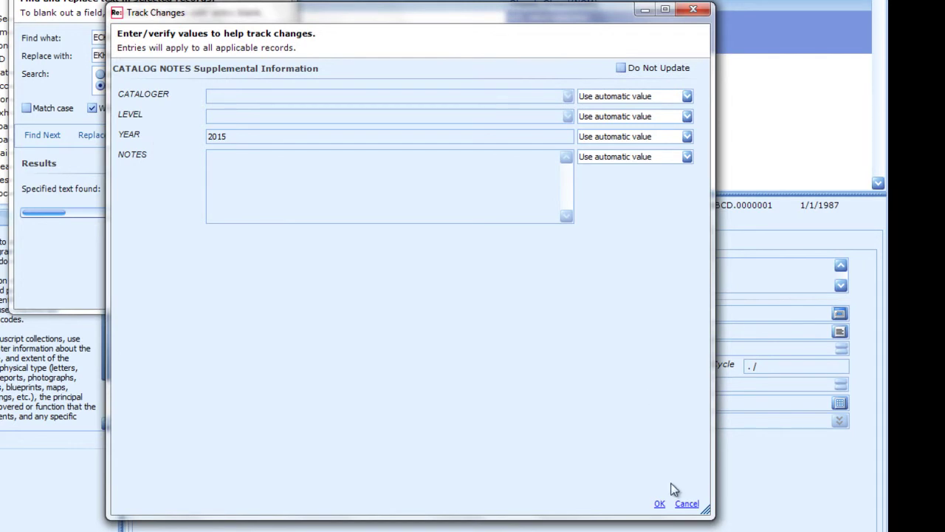
{"action": "left_click", "coordinate": [658, 504]}
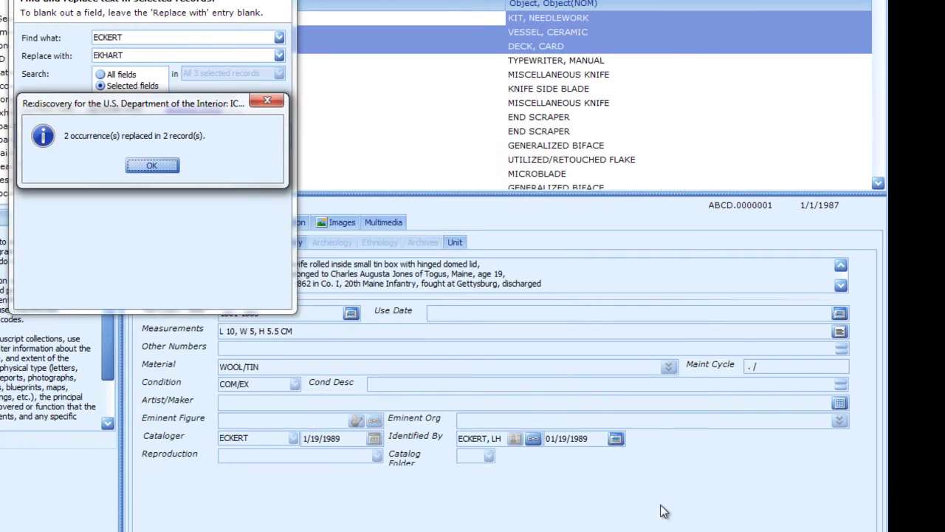
{"action": "left_click", "coordinate": [140, 167]}
{"action": "left_click", "coordinate": [267, 135]}
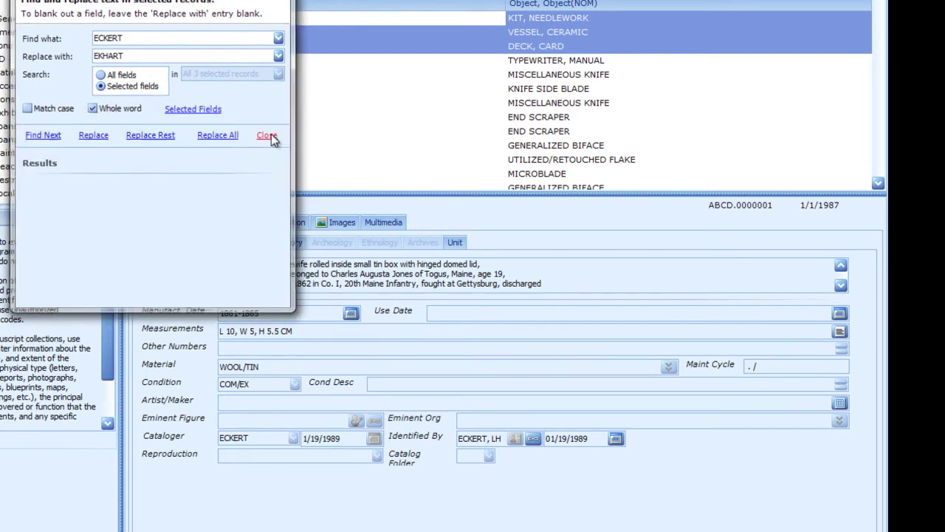
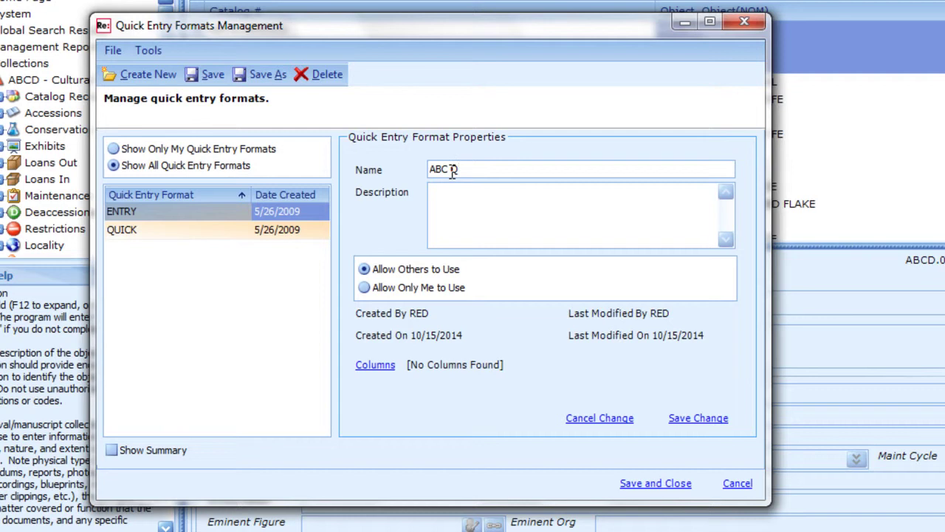
Name the new quick entry format "ABC QE format" and add Catalog # and Catalog Folder to its columns.
{"action": "type", "text": "format"}
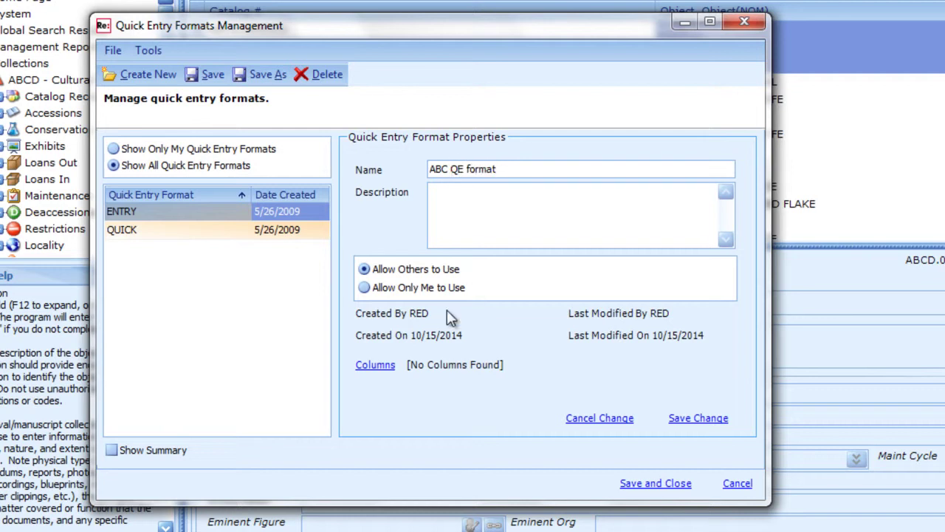
{"action": "left_click", "coordinate": [377, 366]}
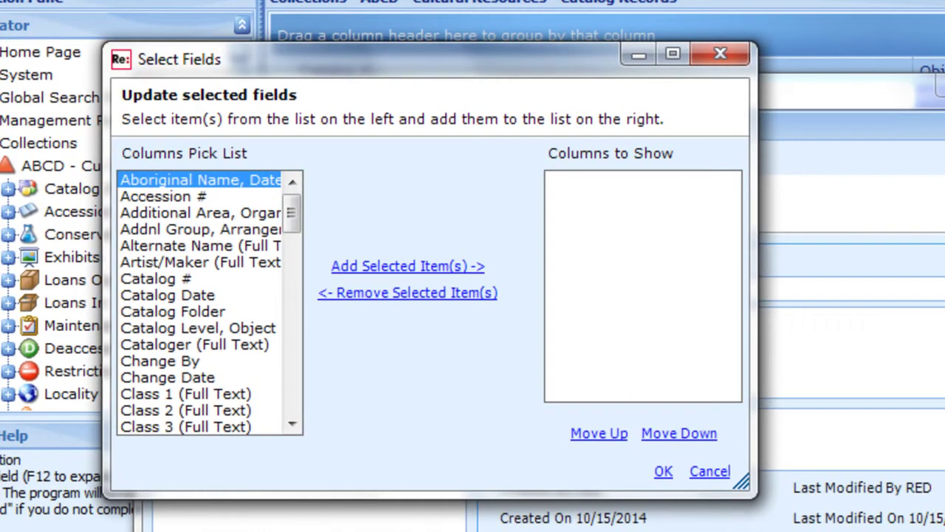
{"action": "left_click", "coordinate": [185, 280]}
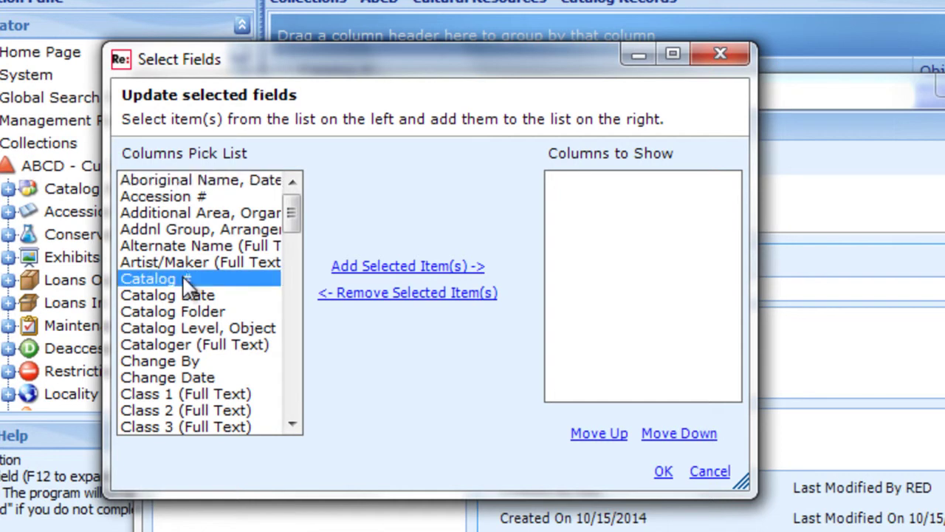
{"action": "left_click", "coordinate": [367, 267]}
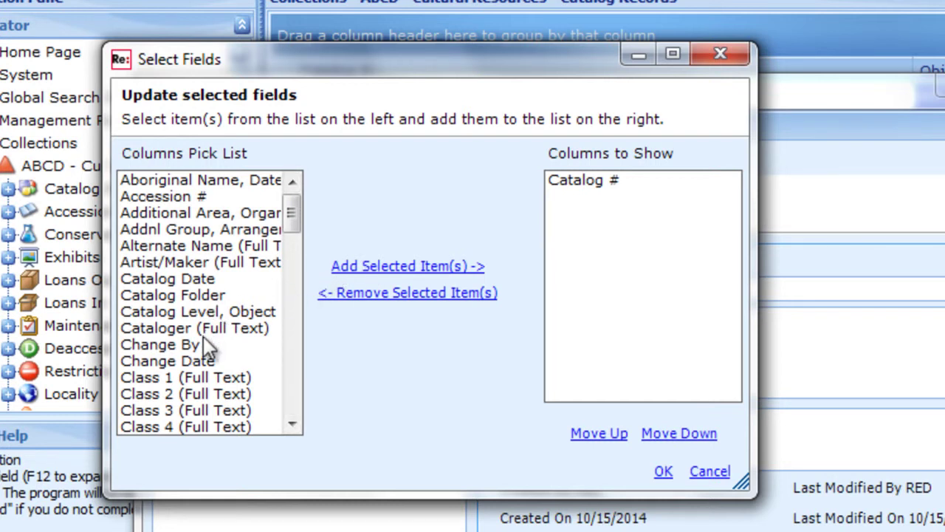
{"action": "left_click", "coordinate": [212, 296]}
{"action": "left_click", "coordinate": [390, 268]}
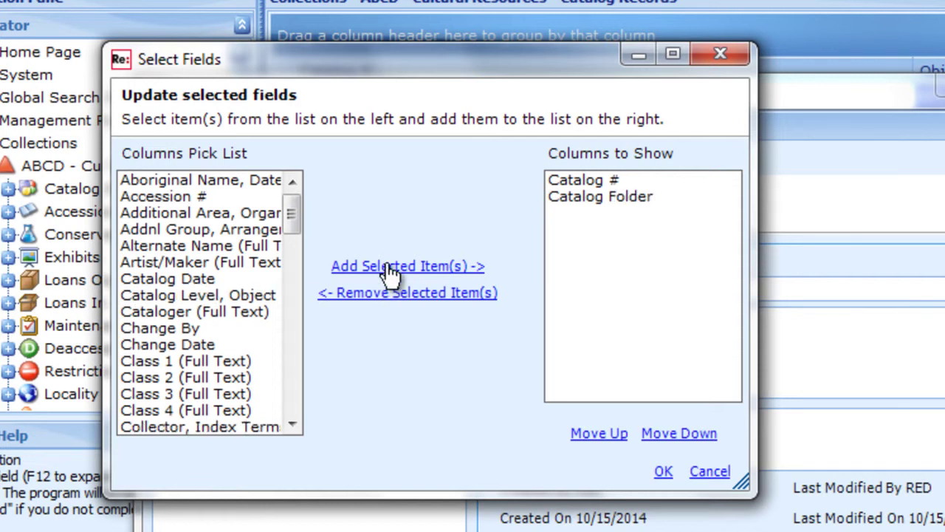
Add Cond Desc, Eminent Figure and Reproduction to the format's columns and save the quick entry format.
{"action": "left_click", "coordinate": [293, 377]}
{"action": "left_click", "coordinate": [193, 196]}
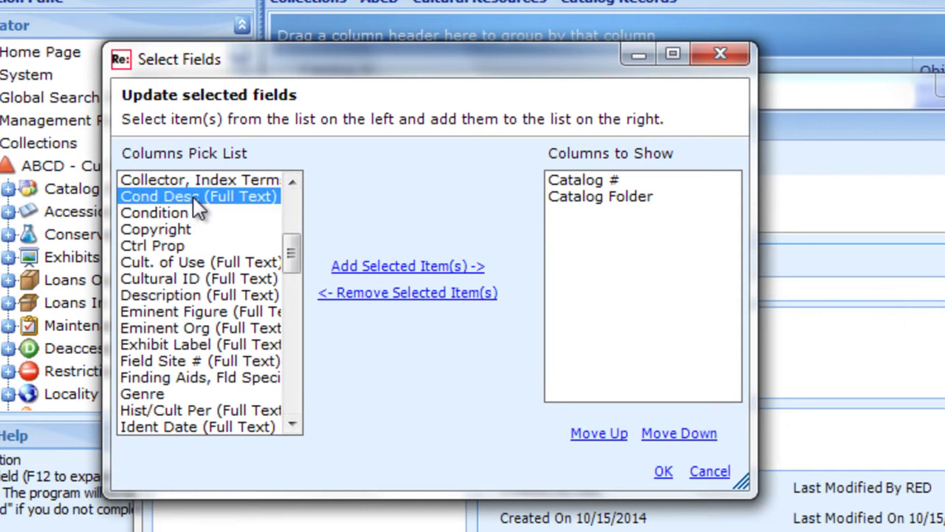
{"action": "left_click", "coordinate": [379, 269]}
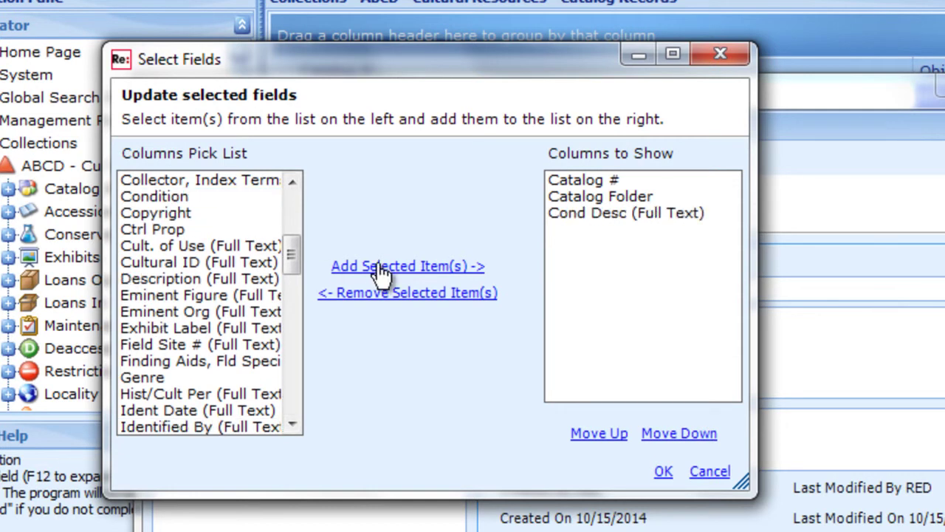
{"action": "left_click", "coordinate": [209, 297]}
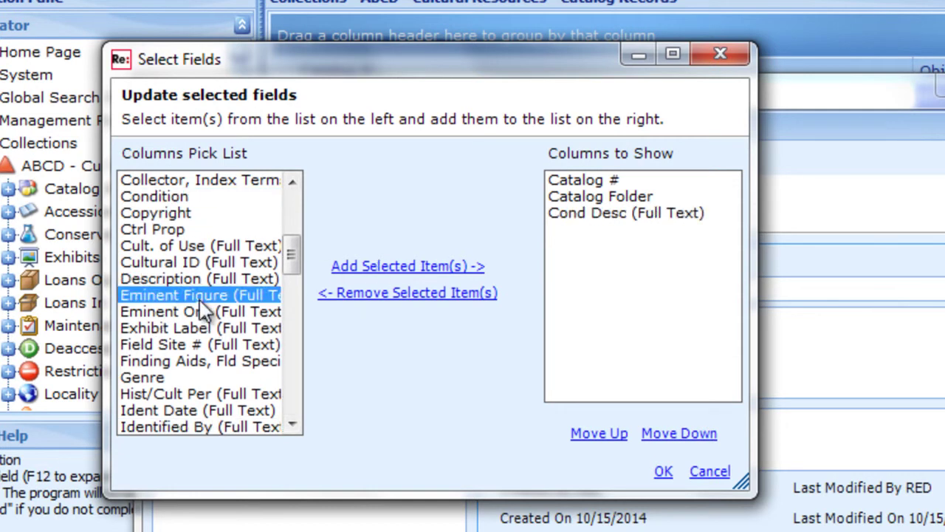
{"action": "left_click", "coordinate": [350, 268]}
{"action": "left_click", "coordinate": [295, 400]}
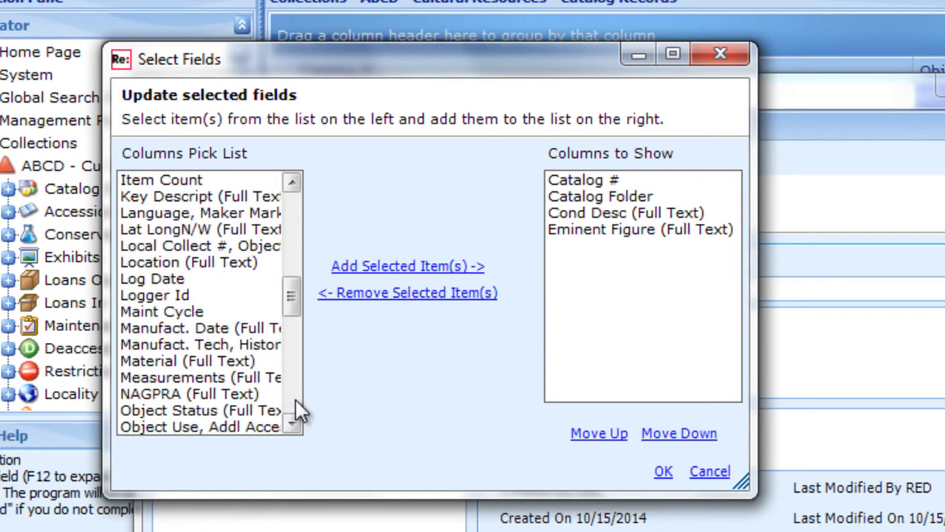
{"action": "left_click", "coordinate": [295, 399]}
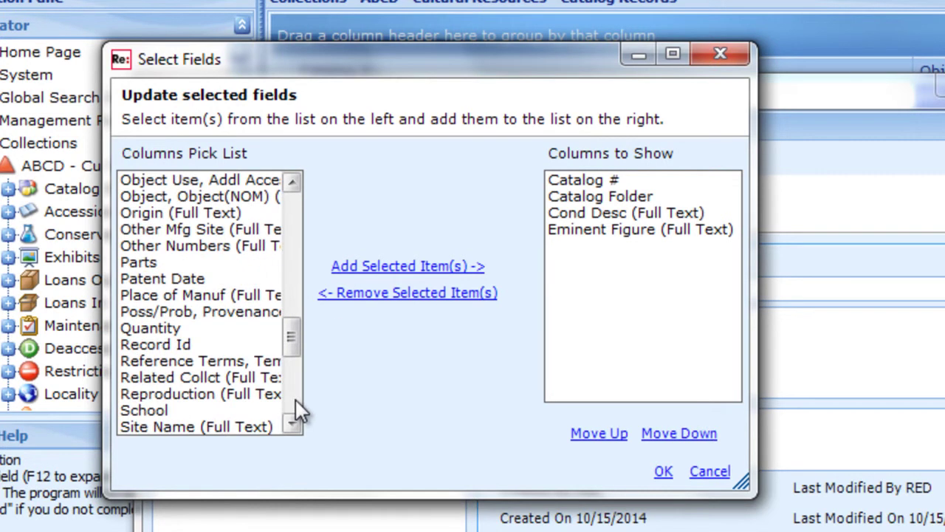
{"action": "left_click", "coordinate": [210, 397]}
{"action": "left_click", "coordinate": [359, 267]}
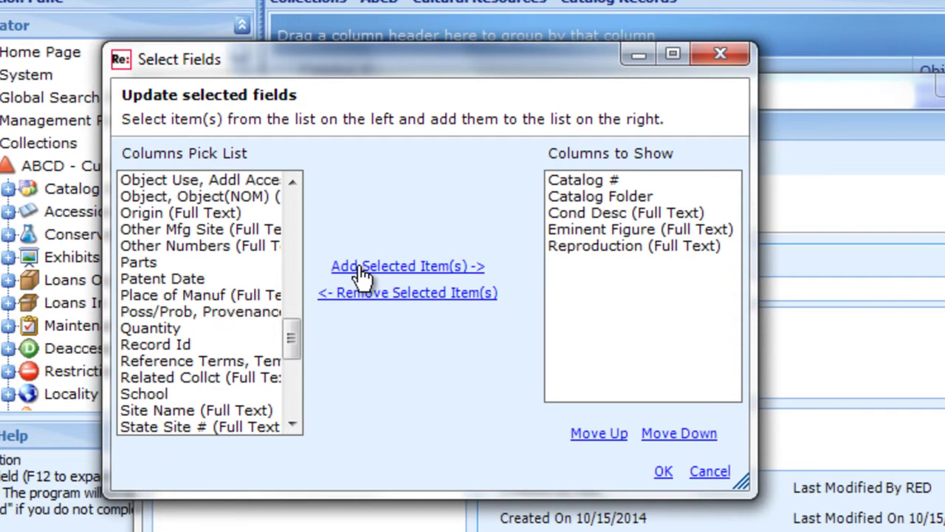
{"action": "left_click", "coordinate": [663, 471]}
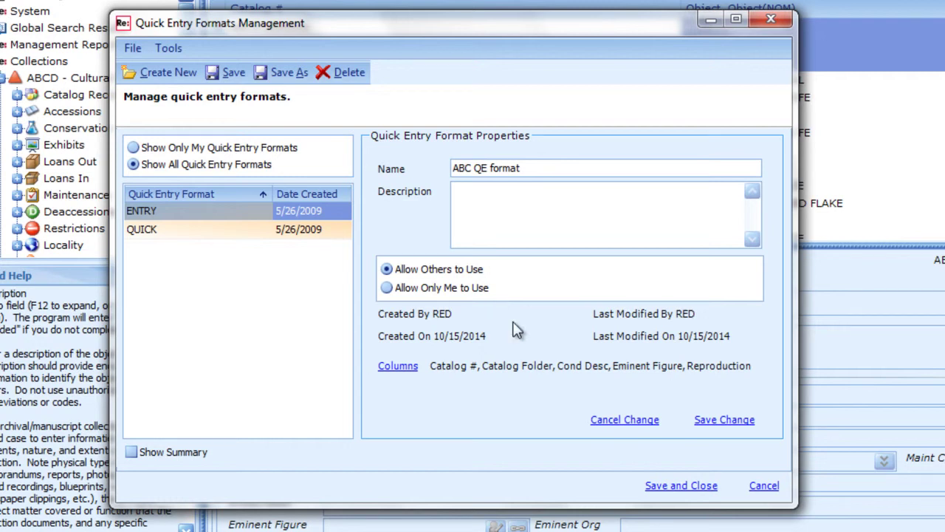
{"action": "left_click", "coordinate": [686, 486]}
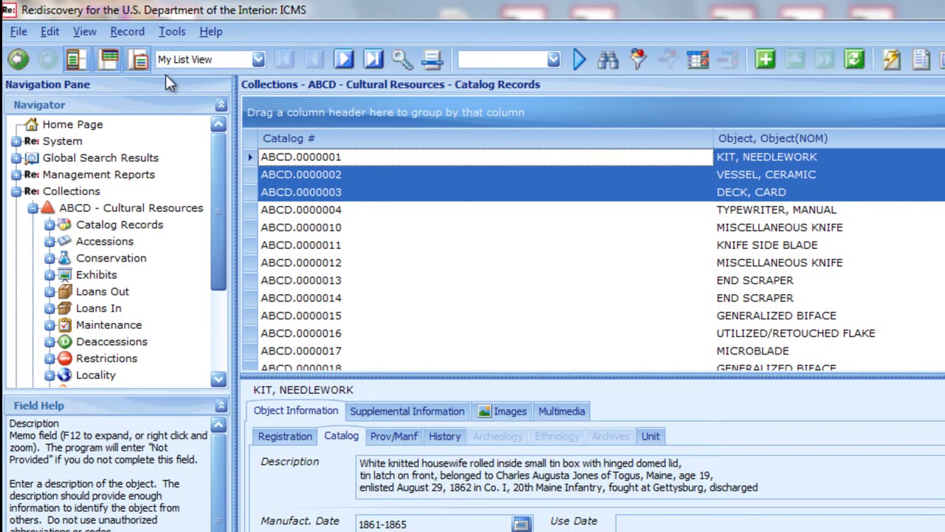
Open the three selected records for modification with Quick Entry, using the ABC QE format.
{"action": "left_click", "coordinate": [50, 31]}
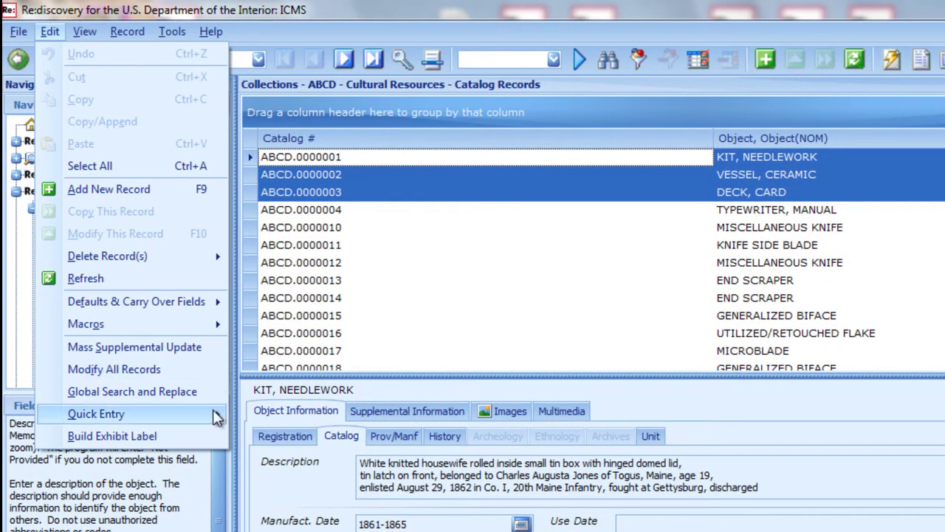
{"action": "mouse_move", "coordinate": [214, 415]}
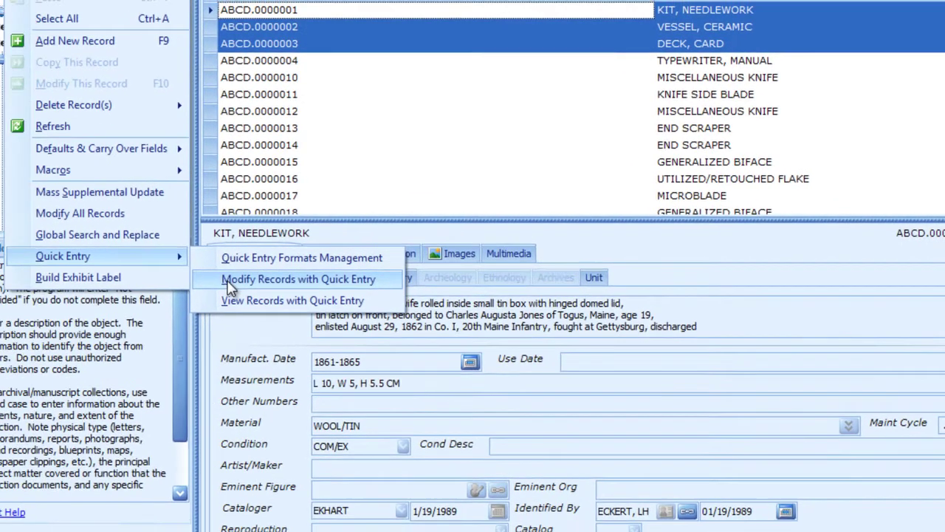
{"action": "left_click", "coordinate": [180, 286]}
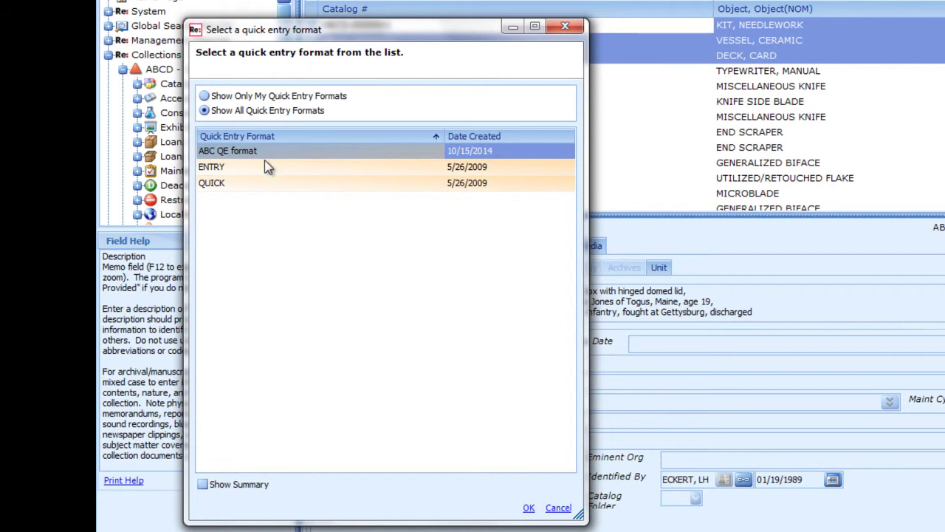
{"action": "left_click", "coordinate": [529, 509]}
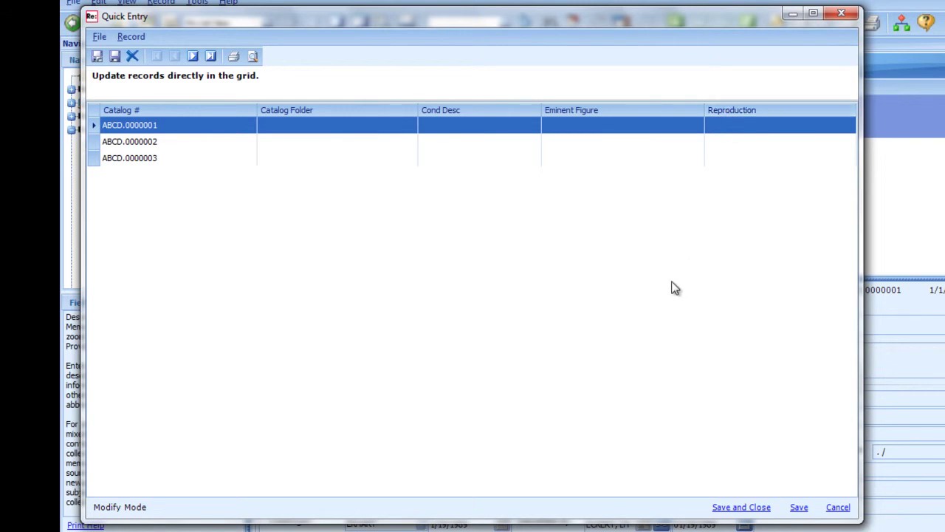
Step through the Quick Entry cells into record ABCD.0000002 and back to the Reproduction cell of ABCD.0000001.
{"action": "key", "text": "Tab"}
{"action": "key", "text": "Tab"}
{"action": "key", "text": "Tab"}
{"action": "key", "text": "Tab"}
{"action": "key", "text": "Tab"}
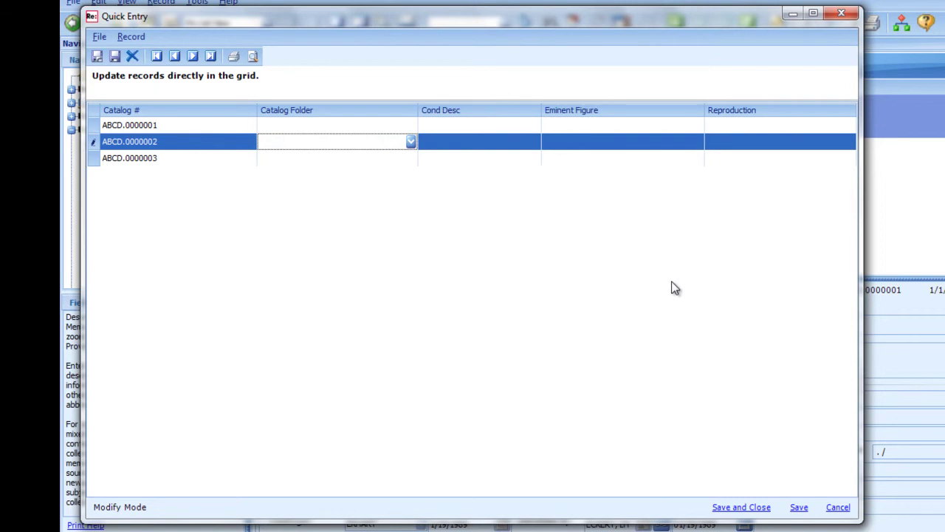
{"action": "key", "text": "Tab"}
{"action": "key", "text": "Tab"}
{"action": "key", "text": "shift+Tab"}
{"action": "key", "text": "shift+Tab"}
{"action": "key", "text": "shift+Tab"}
{"action": "key", "text": "shift+Tab"}
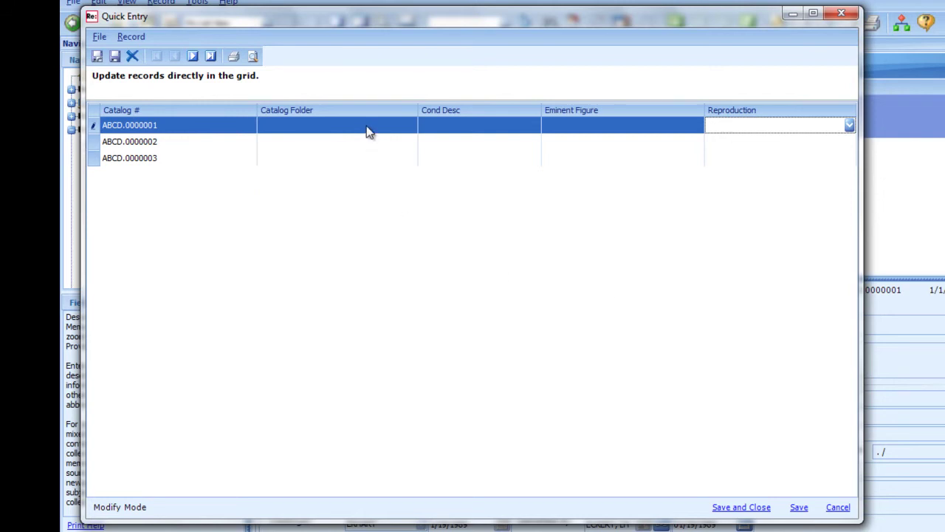
Enter "Scuffed exterior" in the Cond Desc memo of record ABCD.0000001 and save the memo.
{"action": "left_click", "coordinate": [511, 126]}
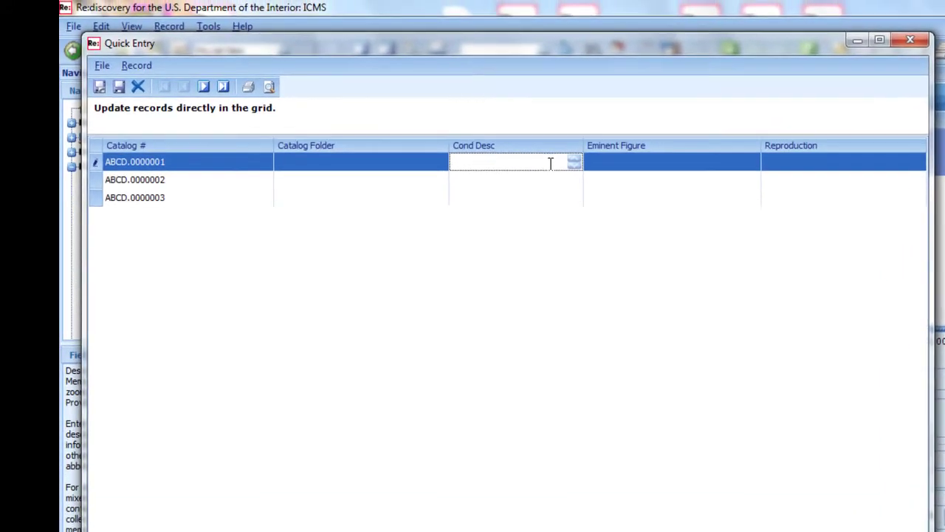
{"action": "double_click", "coordinate": [512, 129]}
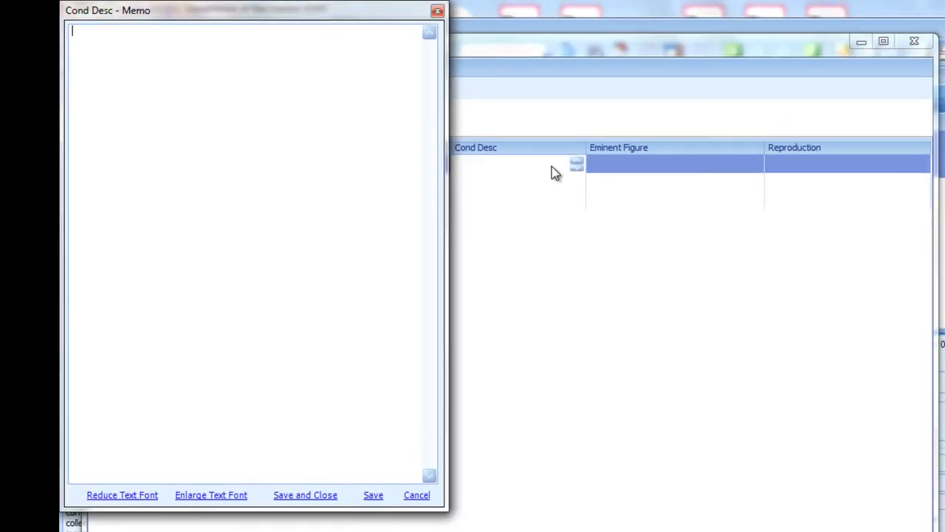
{"action": "type", "text": "Scuffed exterior"}
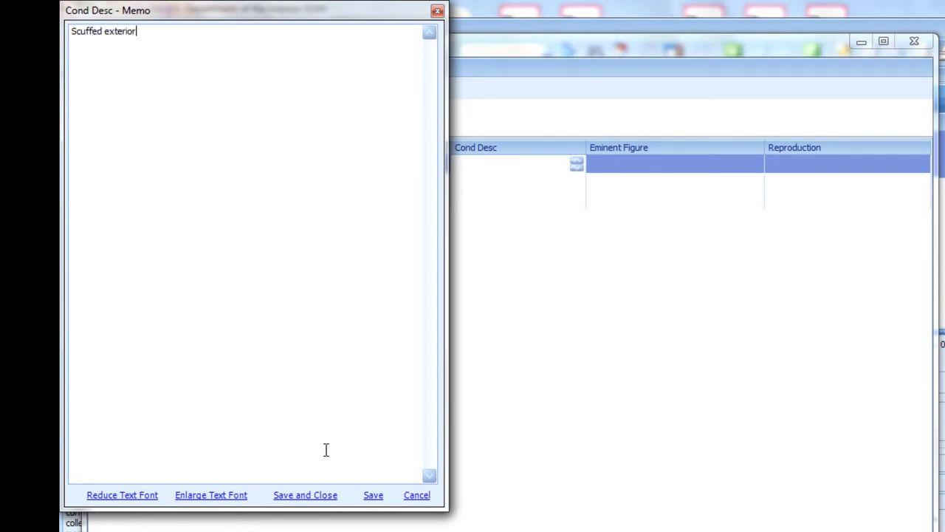
{"action": "left_click", "coordinate": [323, 496]}
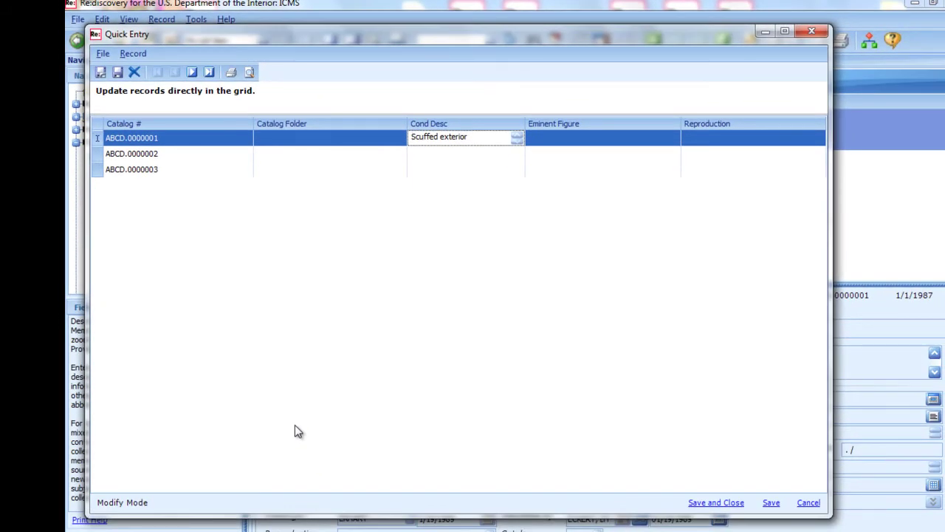
Fill in the Eminent Figure of ABCD.0000001 with the person's name, then view the authority lookup and close it without selecting another entry.
{"action": "key", "text": "Tab"}
{"action": "type", "text": "SMITH"}
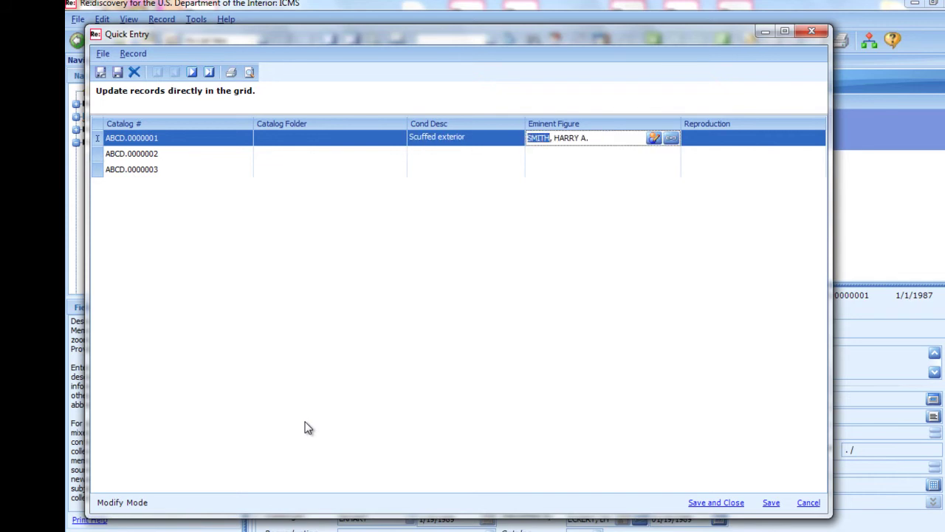
{"action": "key", "text": "alt+Down"}
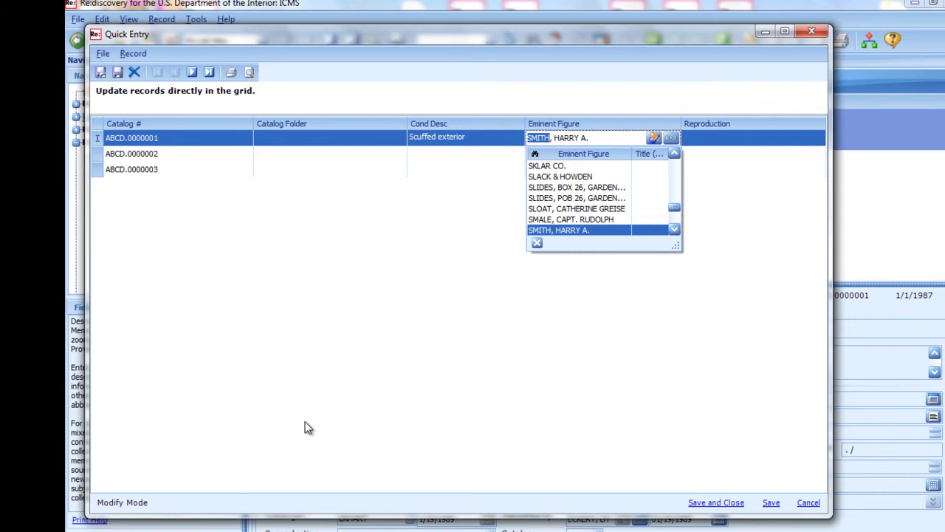
{"action": "key", "text": "F2"}
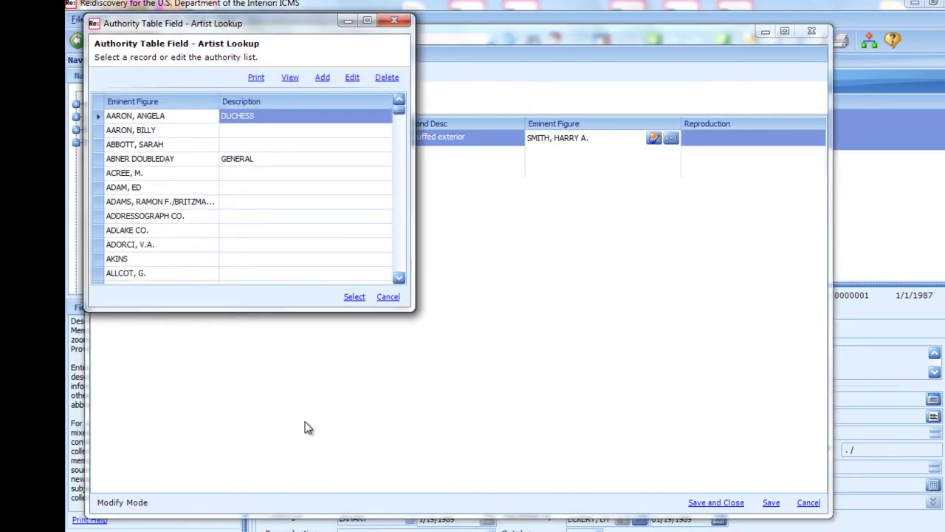
{"action": "left_click", "coordinate": [388, 298]}
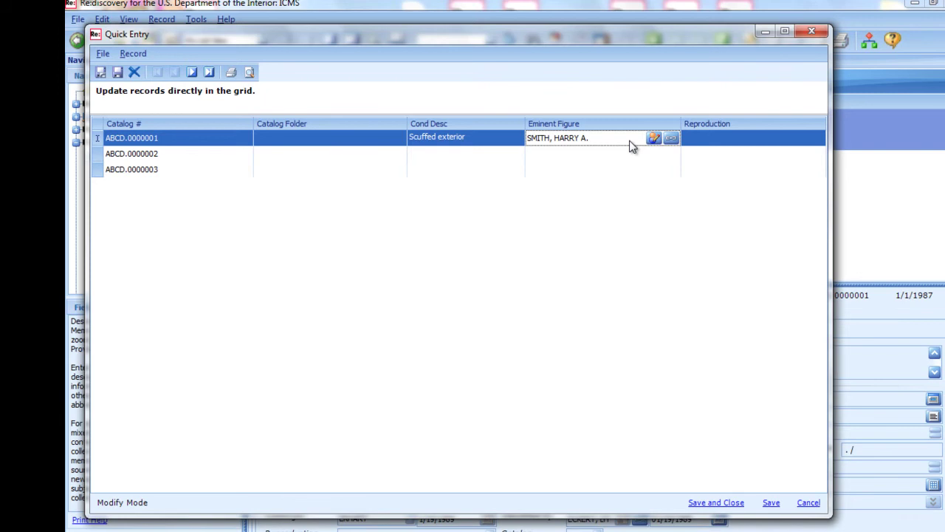
Set Catalog Folder to Y and Reproduction to PERIOD PIECE for record ABCD.0000001.
{"action": "left_click", "coordinate": [362, 146]}
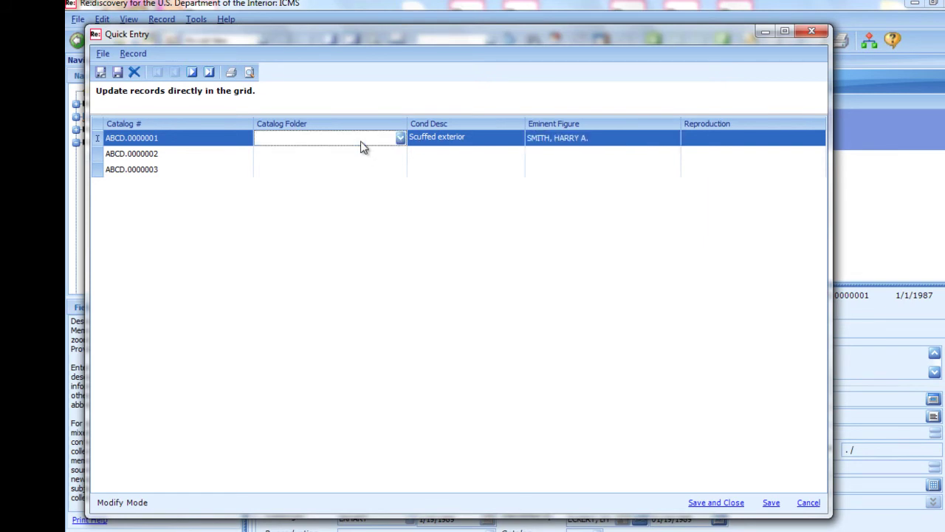
{"action": "key", "text": "Tab"}
{"action": "key", "text": "Tab"}
{"action": "key", "text": "Tab"}
{"action": "type", "text": "P"}
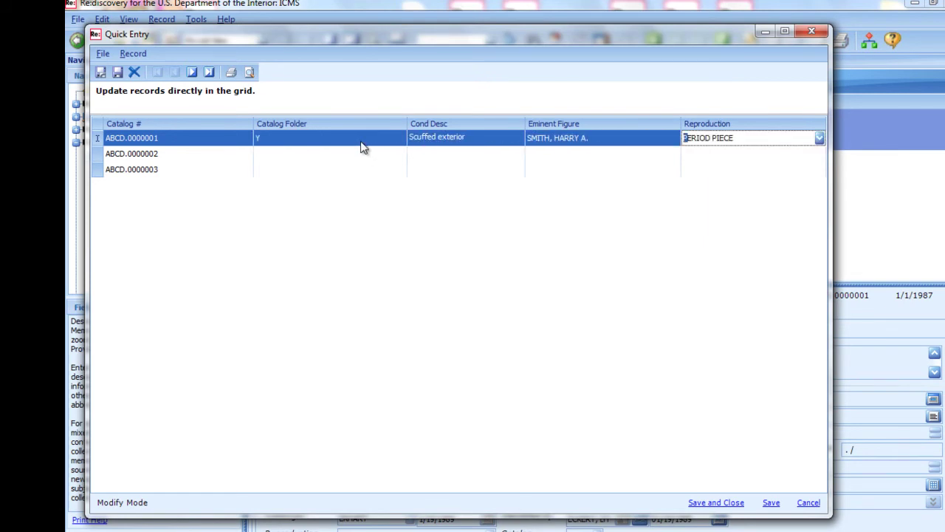
Fill in record ABCD.0000002 with Catalog Folder Y and Cond Desc "Chipped bottom", copying Eminent Figure and Reproduction from the record above.
{"action": "key", "text": "Tab"}
{"action": "type", "text": "Y"}
{"action": "key", "text": "Tab"}
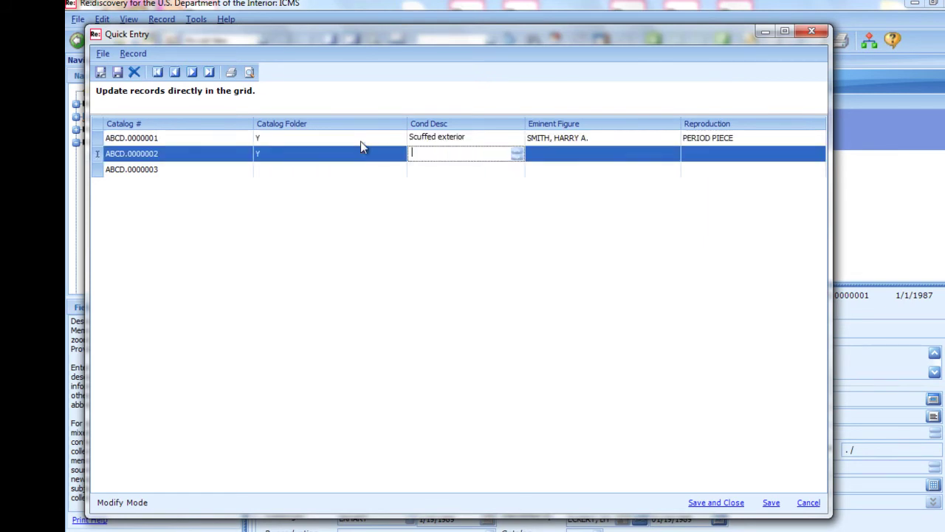
{"action": "type", "text": "Chipped bottom"}
{"action": "key", "text": "Tab"}
{"action": "key", "text": "ctrl+apostrophe"}
{"action": "key", "text": "Tab"}
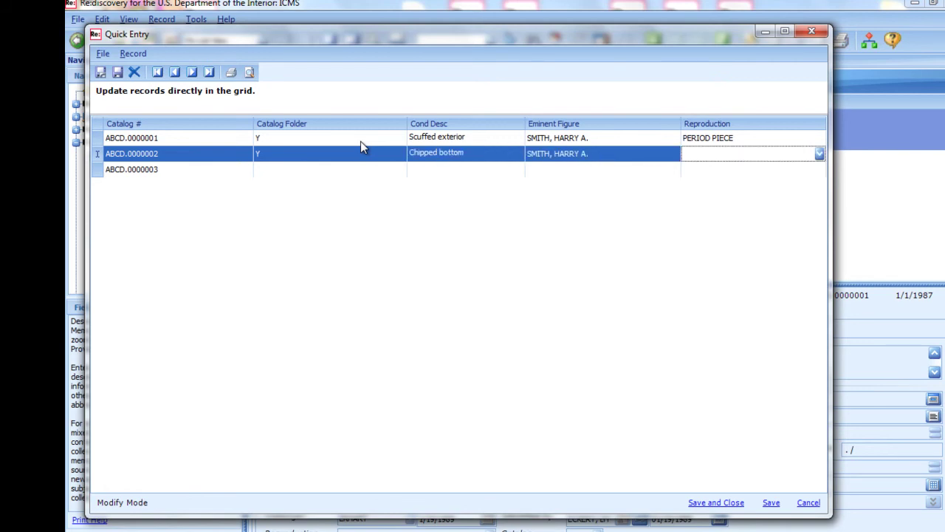
{"action": "key", "text": "ctrl+apostrophe"}
Fill in record ABCD.0000003 with Cond Desc "Worn" and Reproduction PERIOD PIECE, copying Catalog Folder and Eminent Figure from the record above.
{"action": "key", "text": "Tab"}
{"action": "key", "text": "ctrl+apostrophe"}
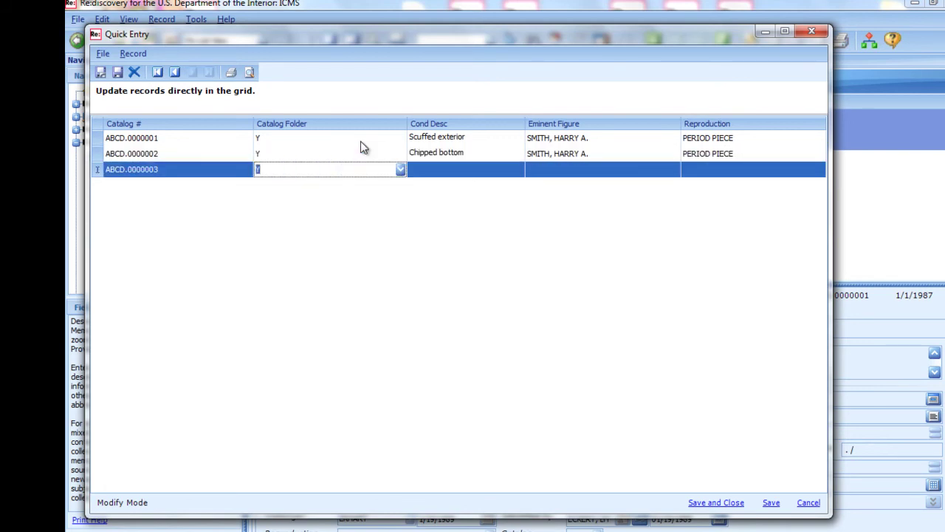
{"action": "key", "text": "Tab"}
{"action": "type", "text": "Worn"}
{"action": "key", "text": "Tab"}
{"action": "key", "text": "ctrl+apostrophe"}
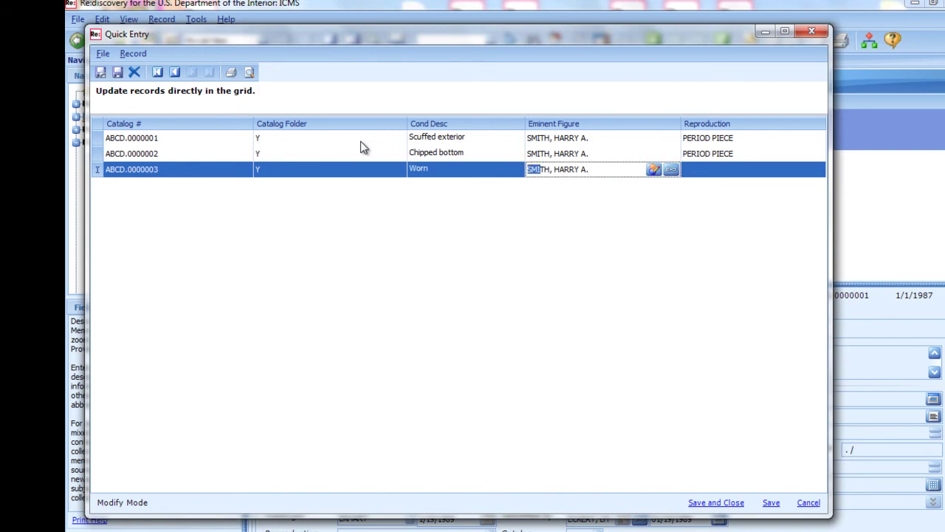
{"action": "key", "text": "Tab"}
{"action": "type", "text": "PER"}
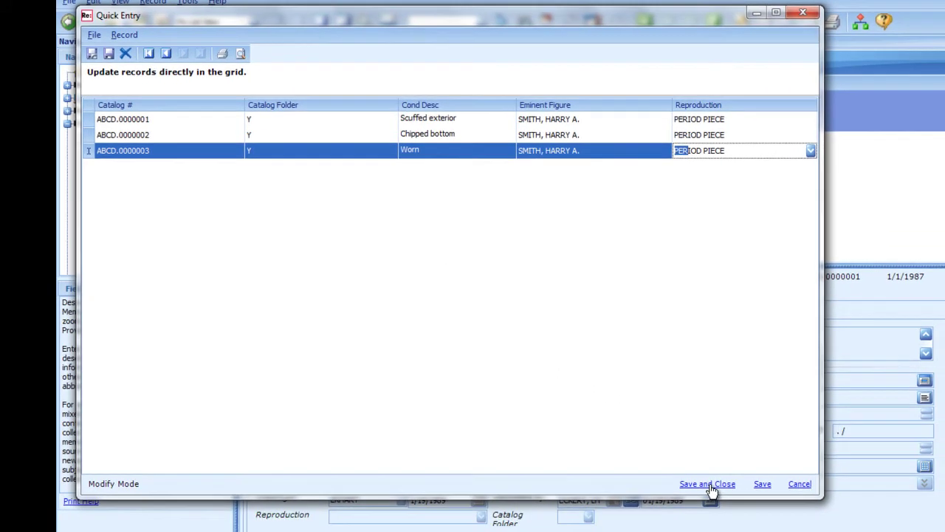
Save and close the Quick Entry grid, accepting the automatic Track Changes values for the catalog notes.
{"action": "left_click", "coordinate": [718, 505]}
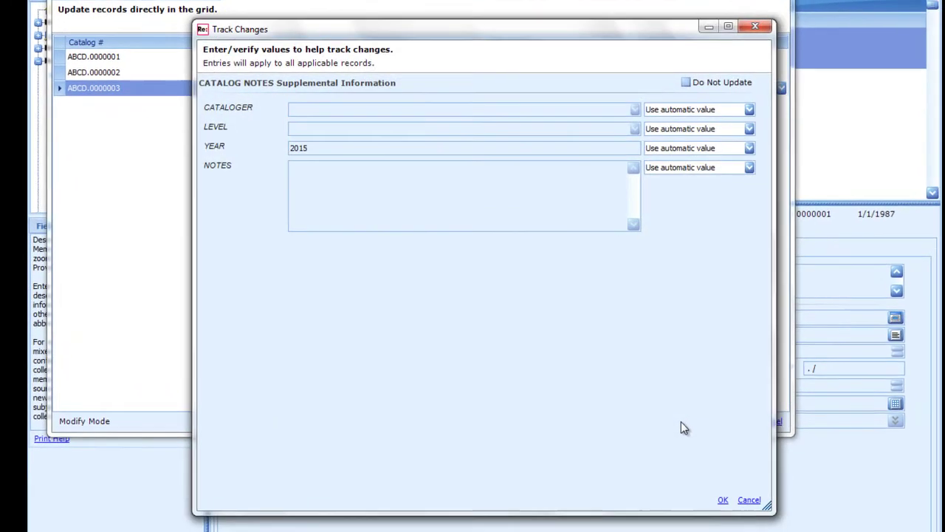
{"action": "left_click", "coordinate": [722, 499]}
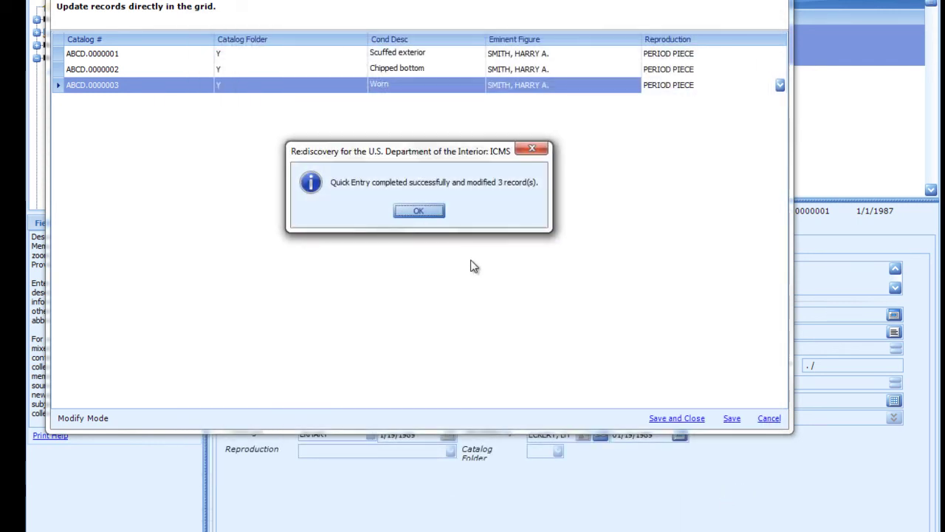
{"action": "left_click", "coordinate": [419, 211]}
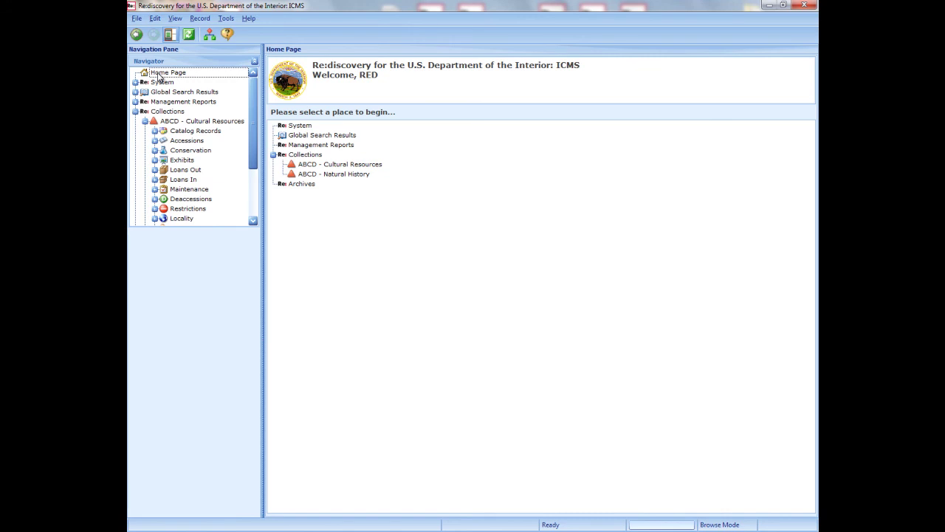
Show the available help options from the home page.
{"action": "left_click", "coordinate": [246, 18]}
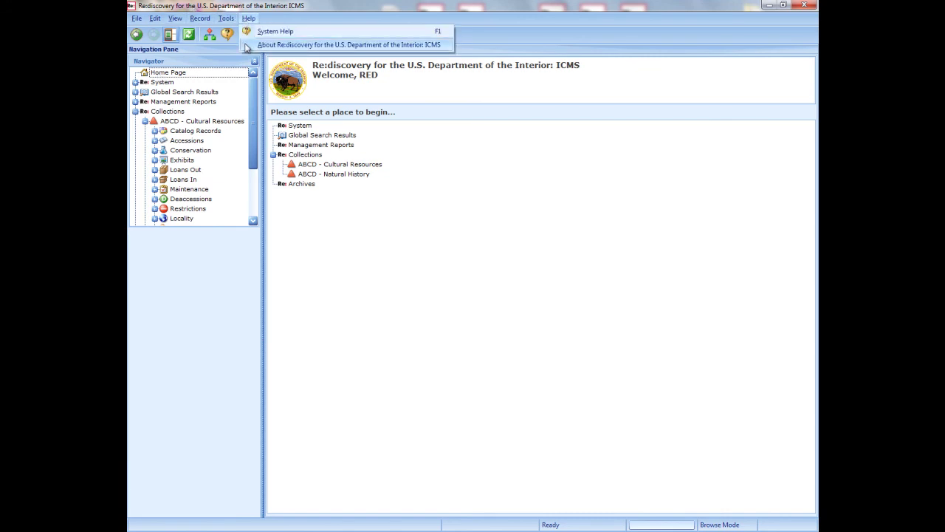